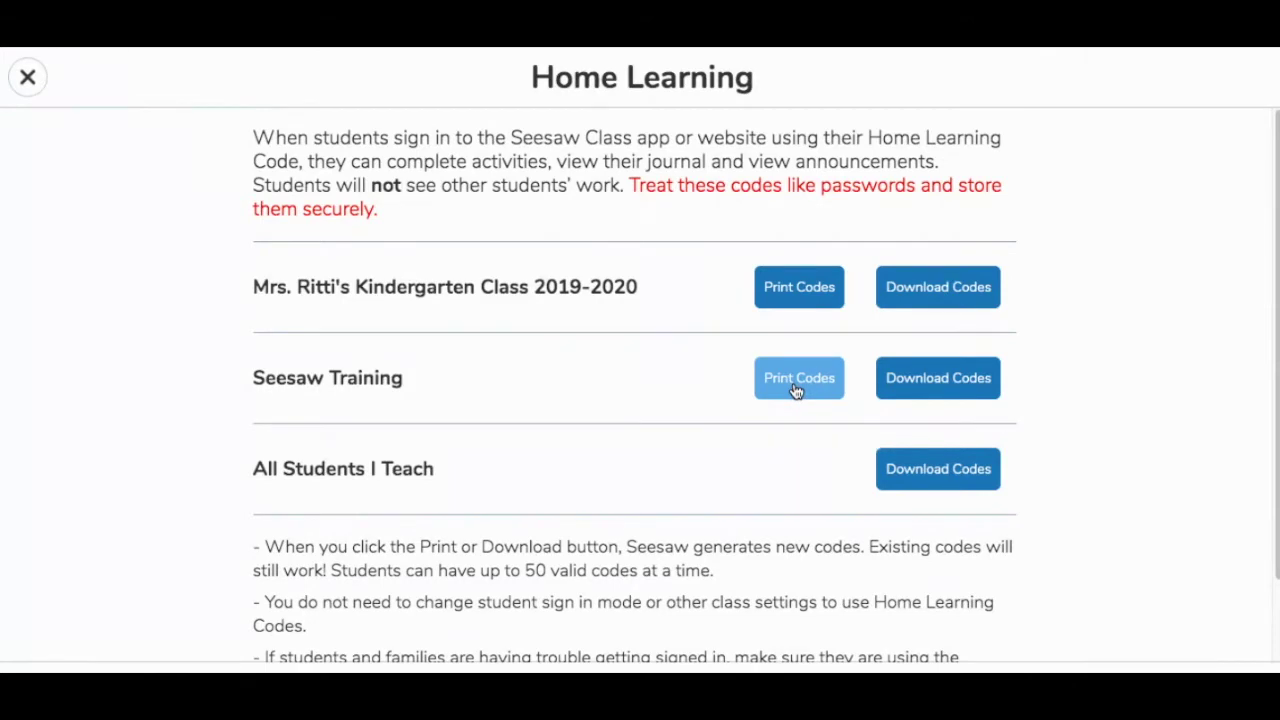
# - Leave the Home Learning codes page and open the list for managing students in the Seesaw Training class settings
pyautogui.click(29, 78)
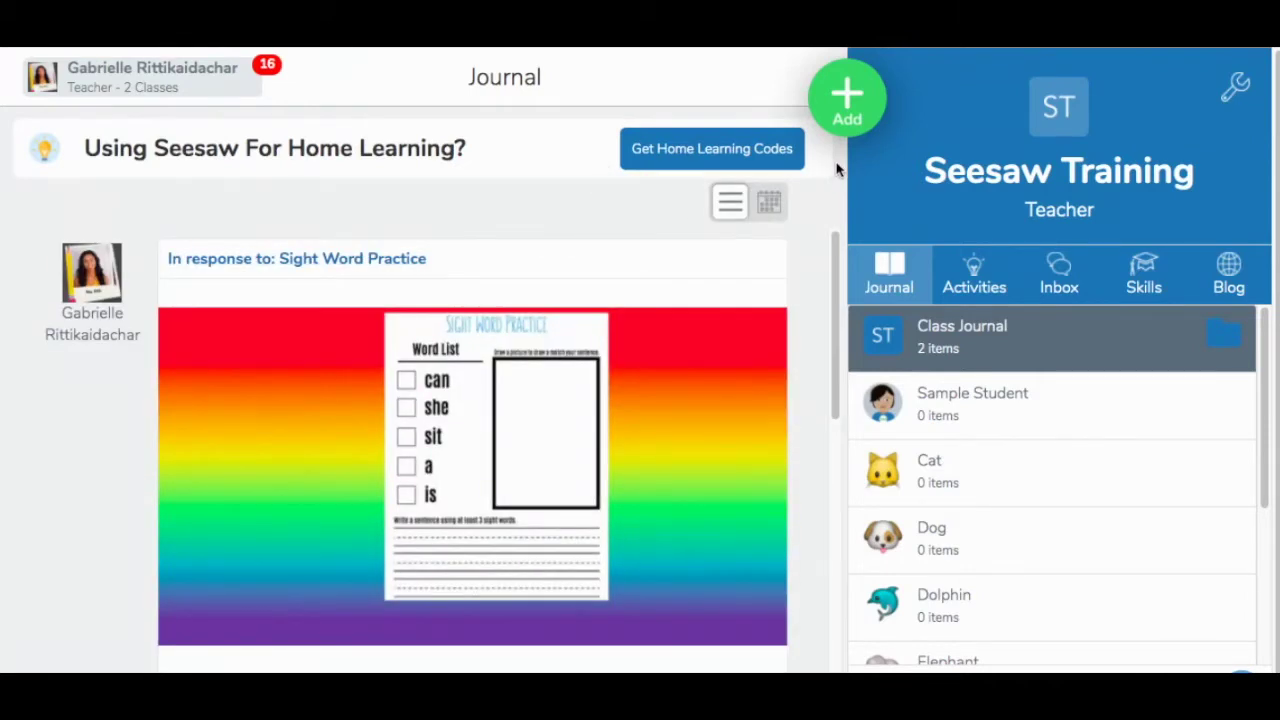
pyautogui.click(1239, 91)
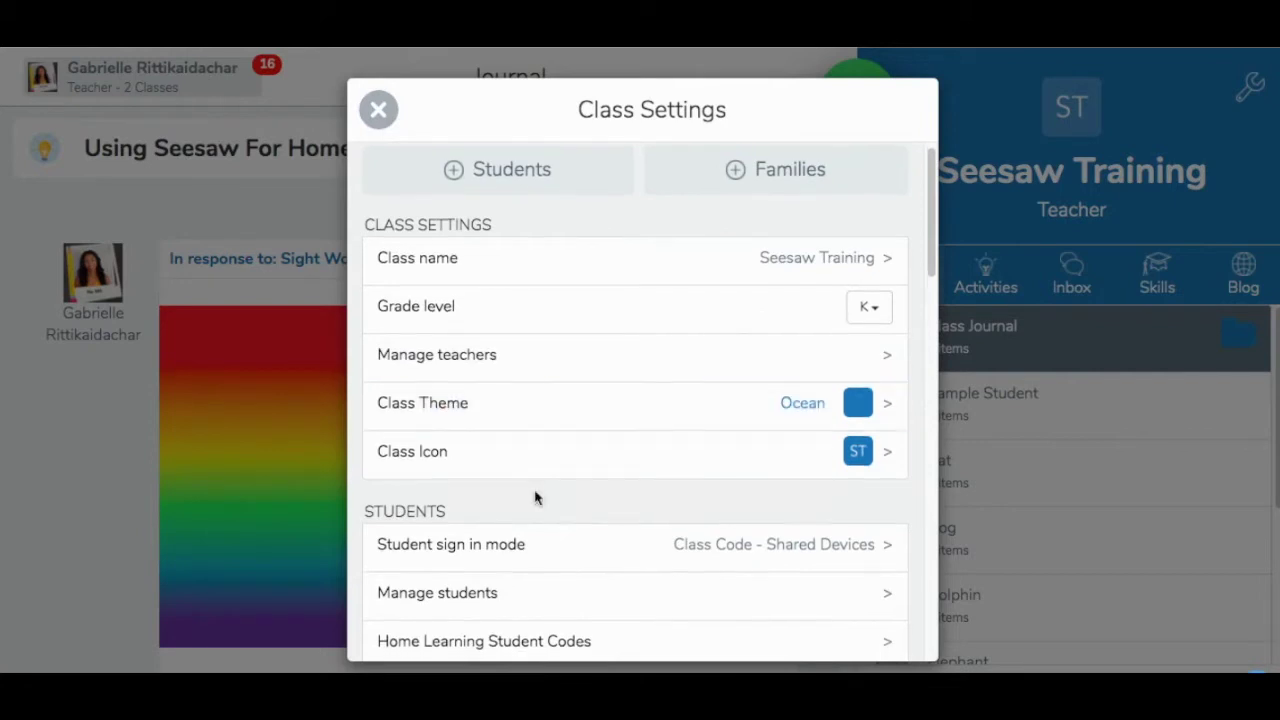
pyautogui.scroll(-2, 525, 500)
pyautogui.scroll(-2, 534, 430)
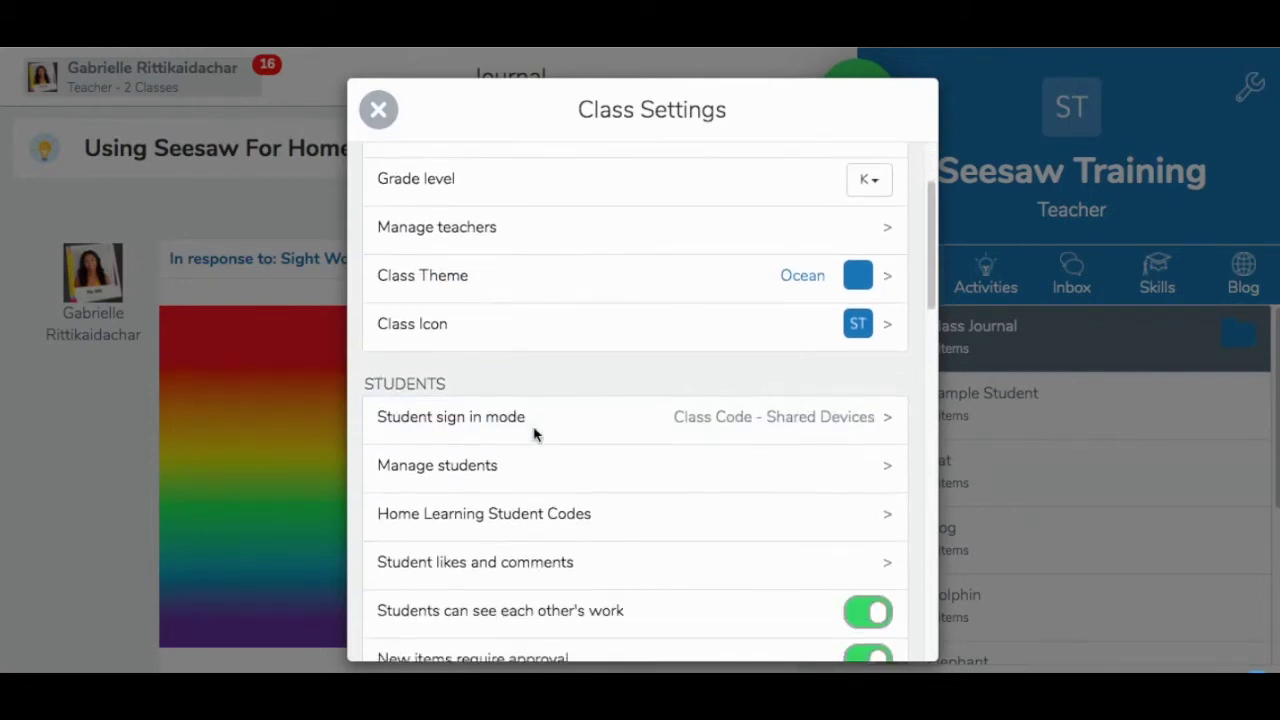
pyautogui.click(540, 465)
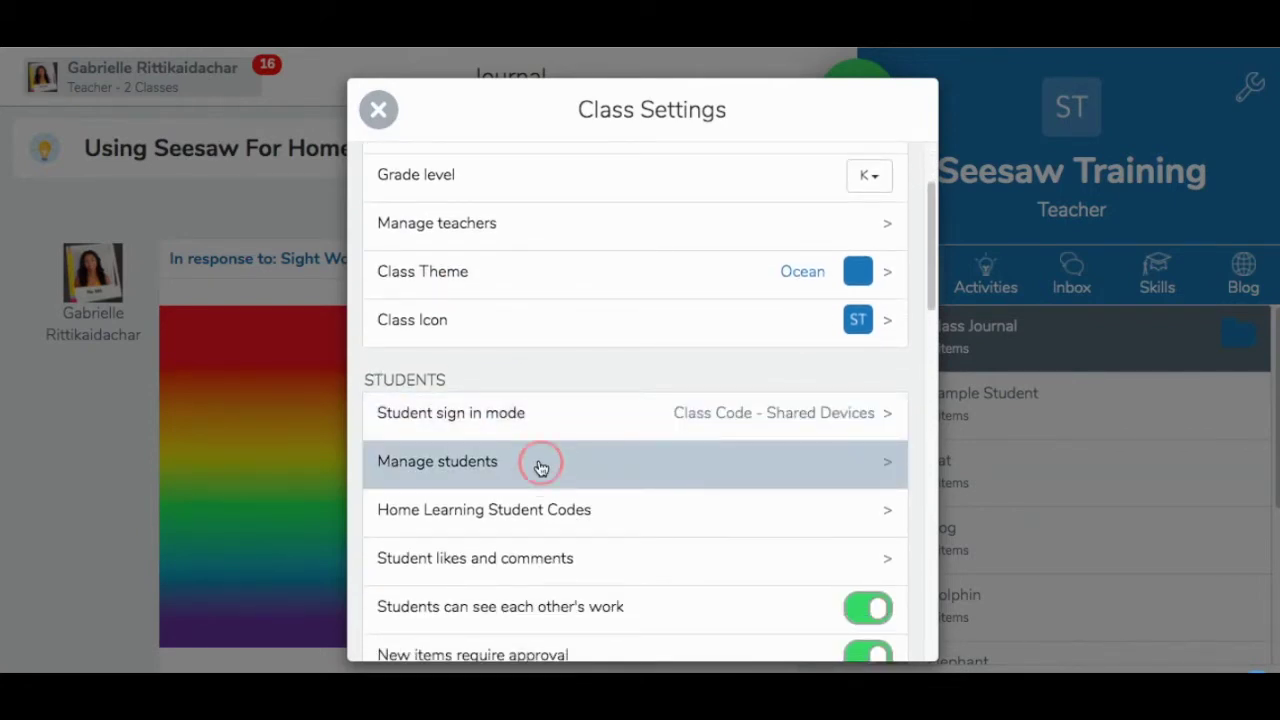
pyautogui.scroll(-1, 610, 410)
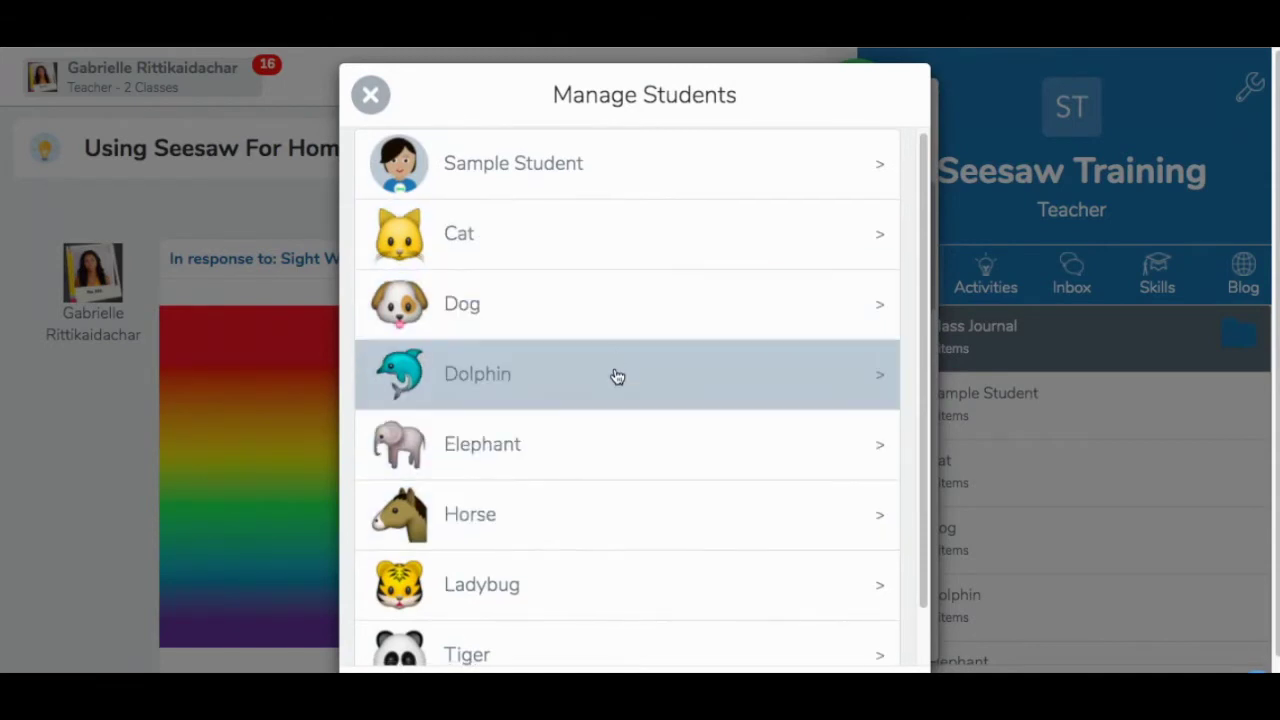
# - Generate an individual Home Learning Code sheet for the student Elephant
pyautogui.click(650, 465)
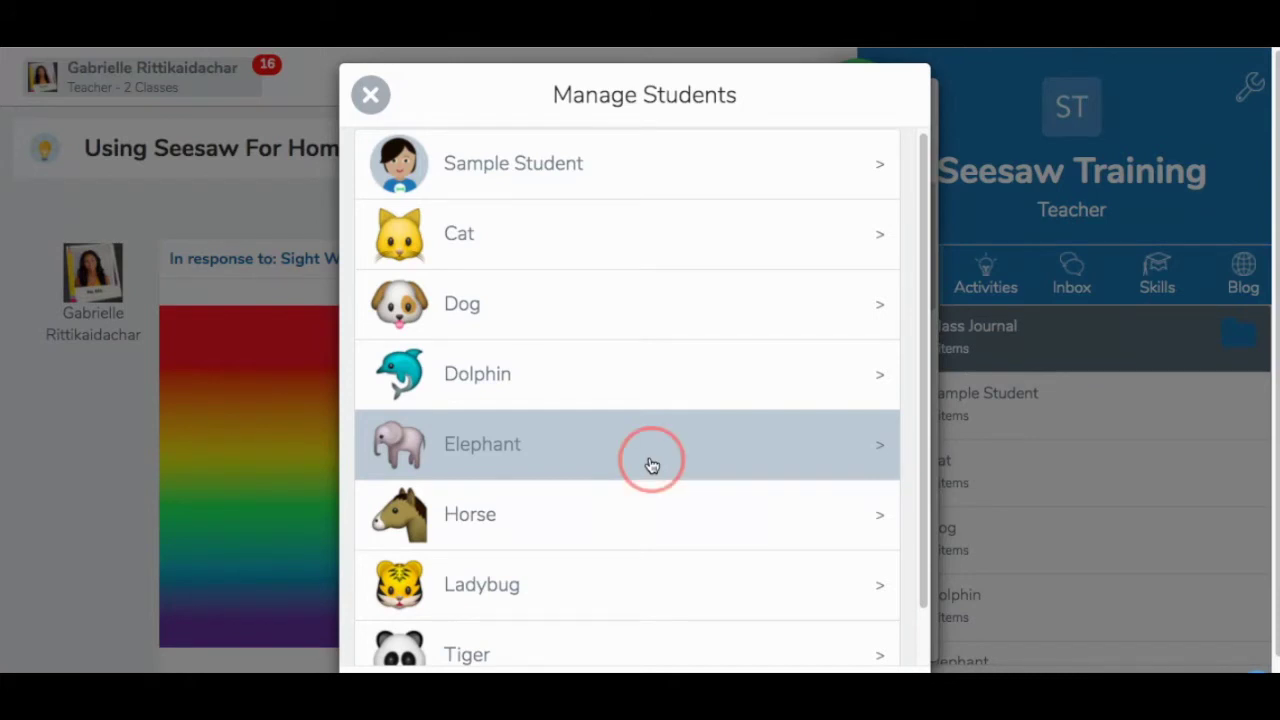
pyautogui.scroll(-1, 656, 452)
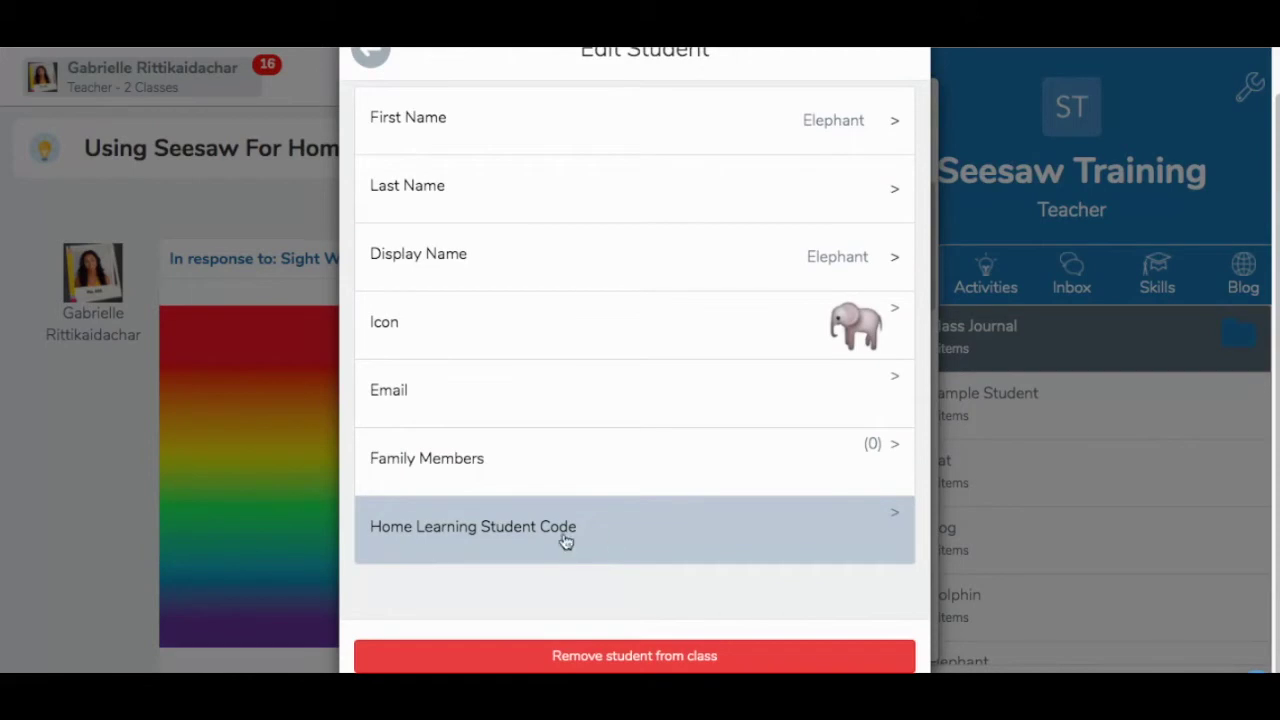
pyautogui.click(650, 538)
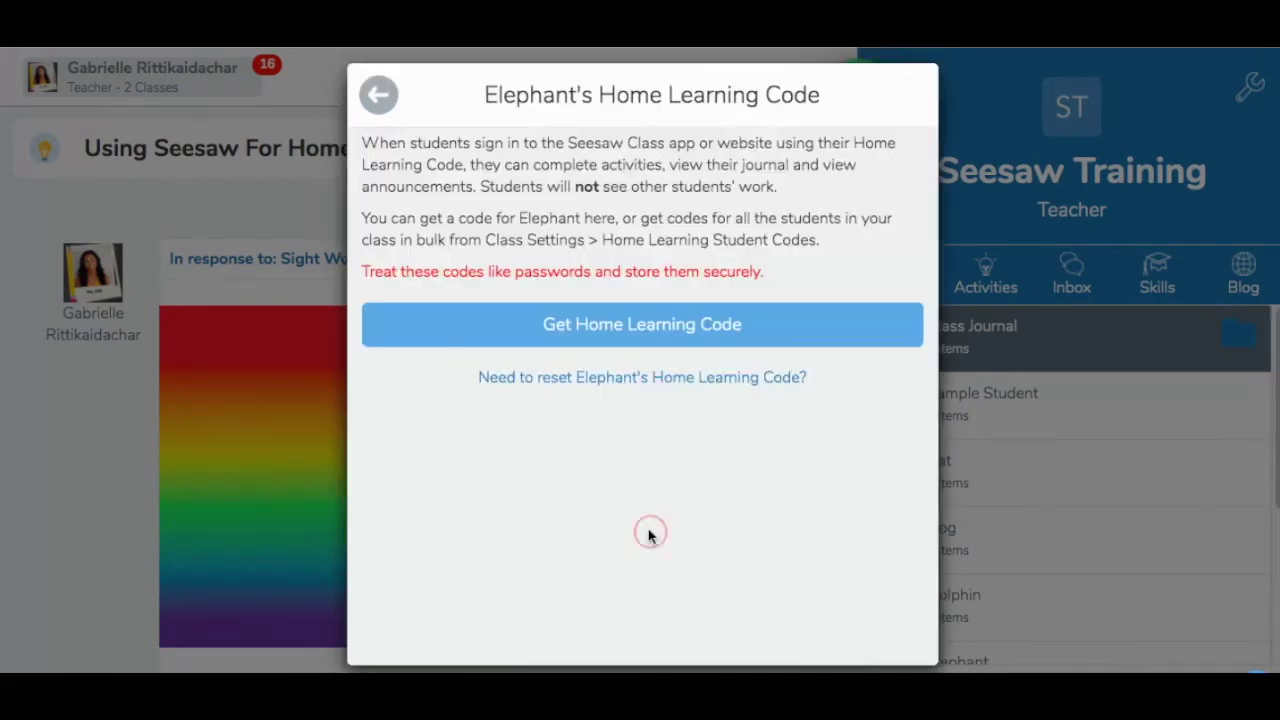
pyautogui.click(628, 325)
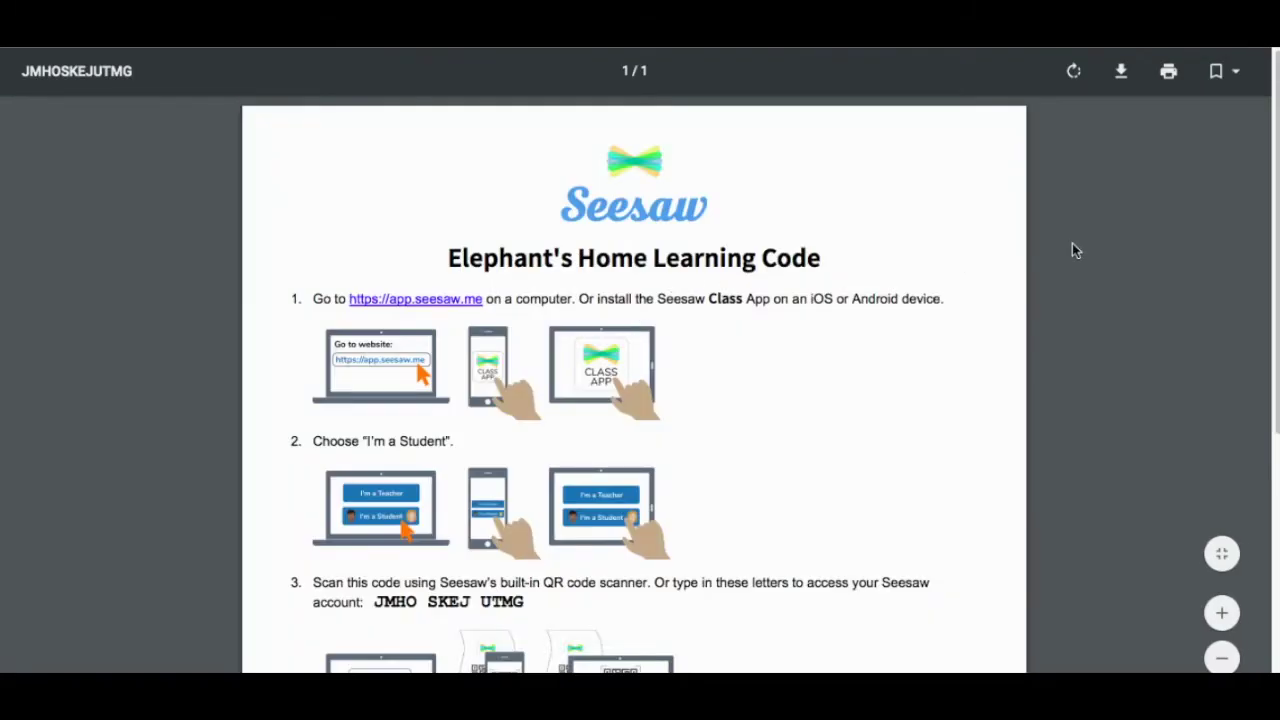
# - Read through the sign-in instructions on Elephant's Home Learning Code sheet
pyautogui.scroll(-1, 1072, 246)
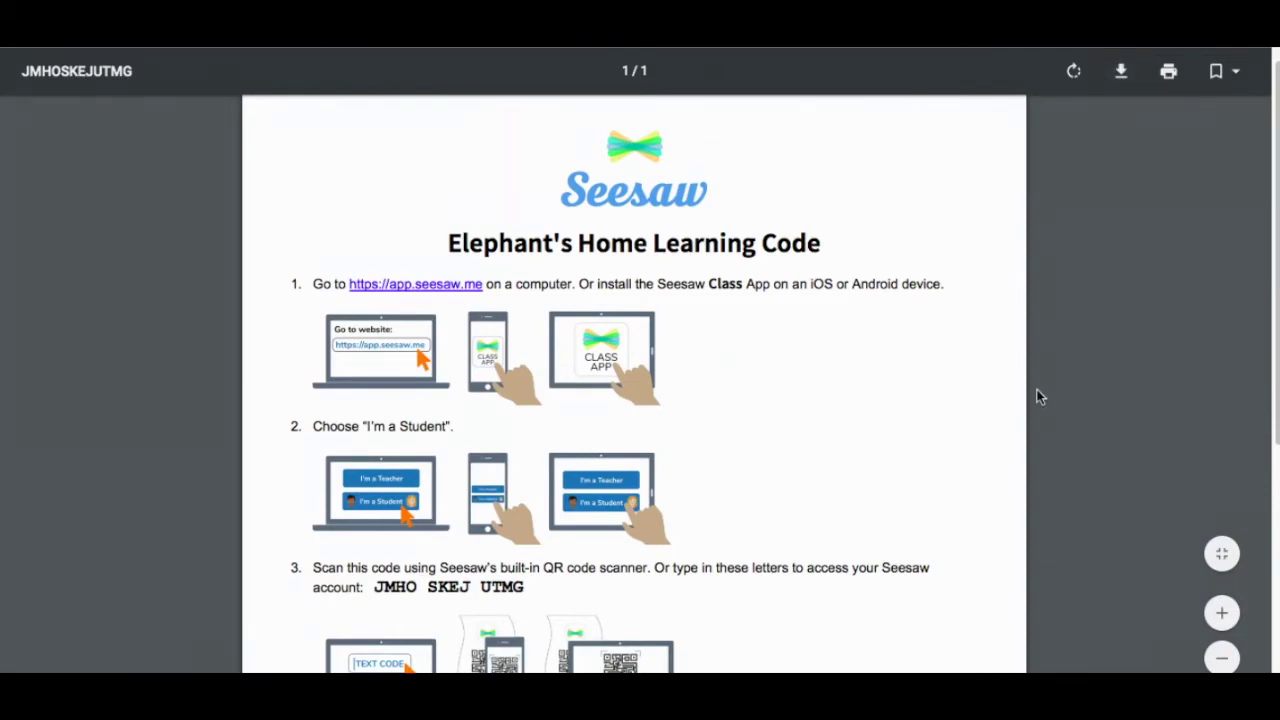
pyautogui.scroll(-5, 1025, 520)
pyautogui.scroll(5, 1040, 420)
pyautogui.click(1222, 553)
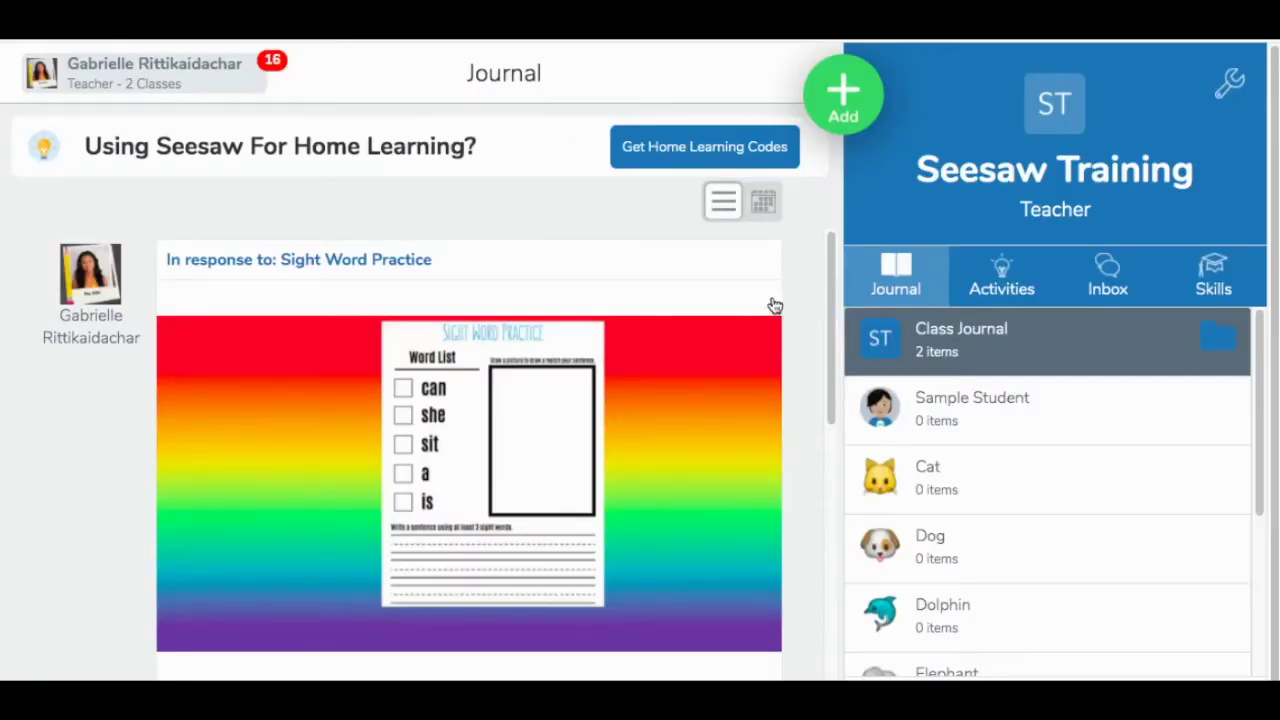
# - Enable the class blog in the Seesaw Training class settings
pyautogui.click(1230, 90)
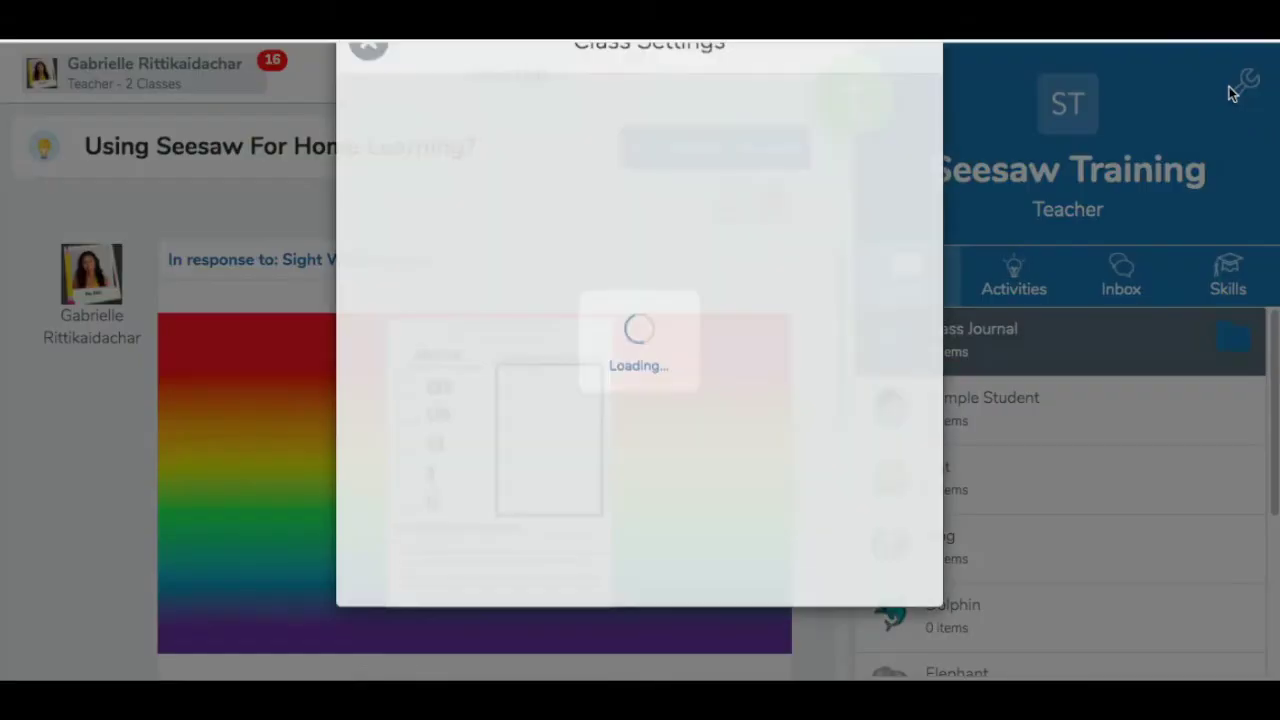
pyautogui.scroll(-3, 578, 400)
pyautogui.scroll(-6, 585, 410)
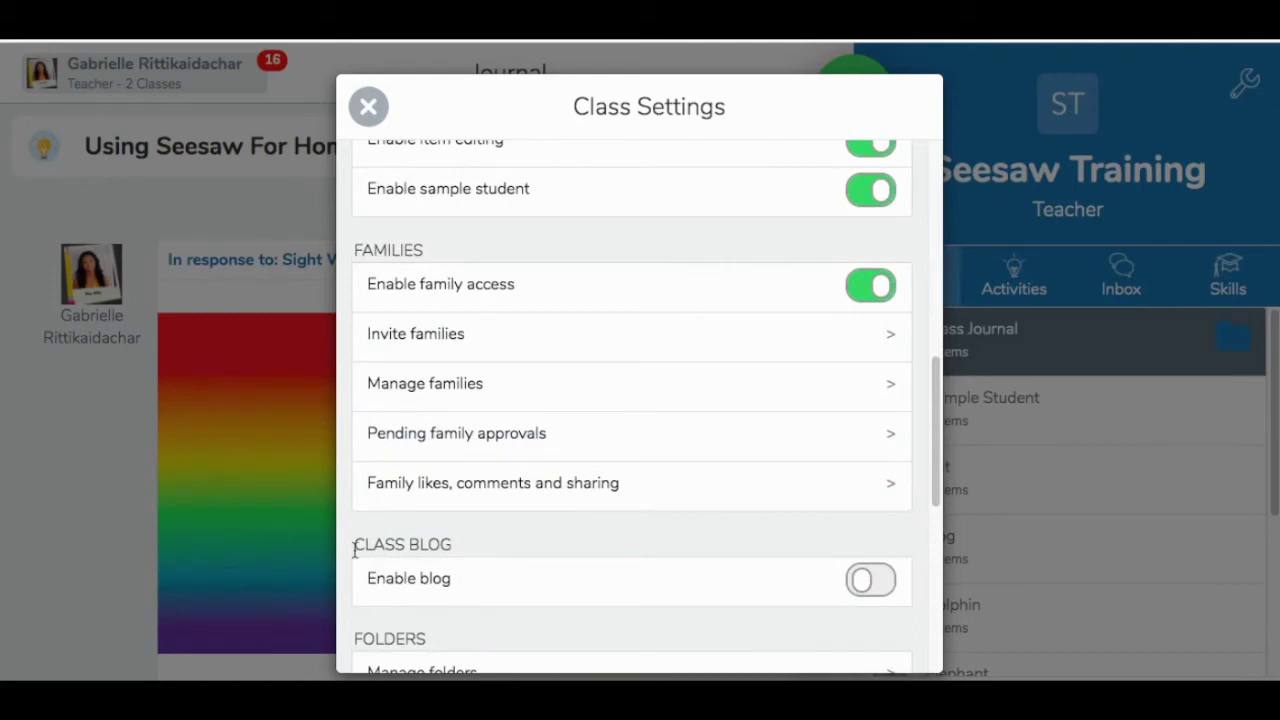
pyautogui.scroll(-3, 403, 537)
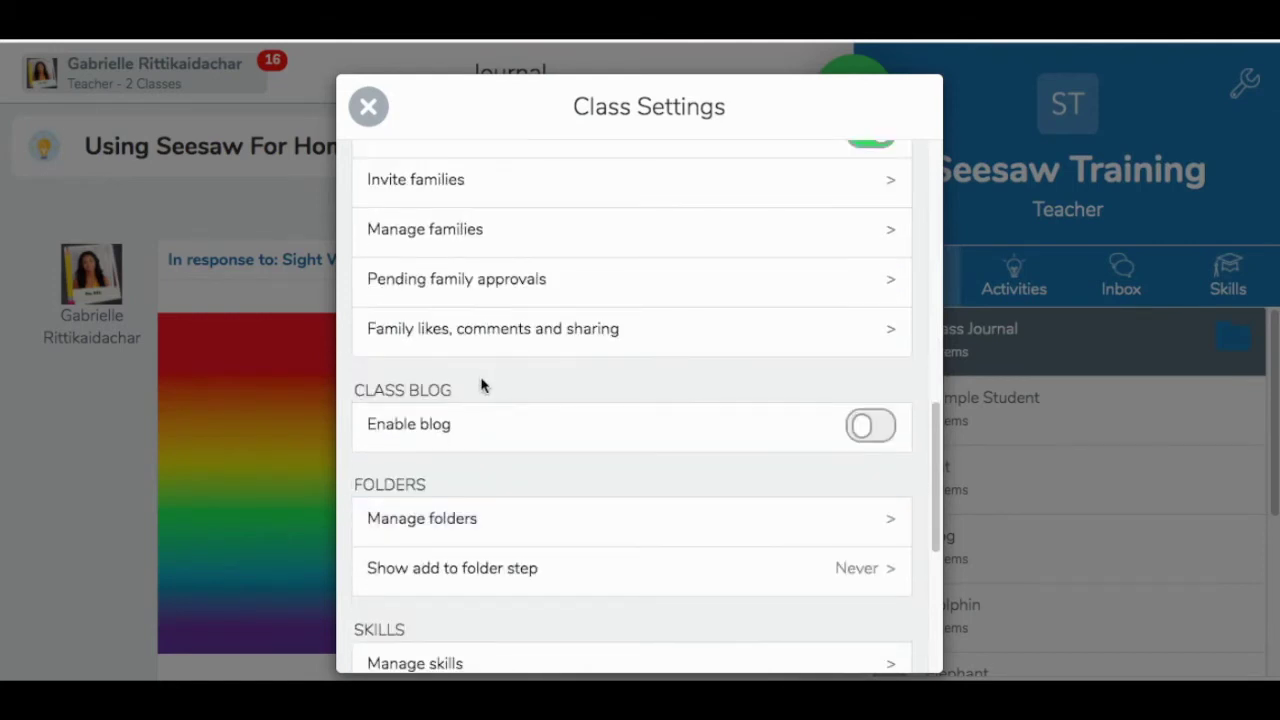
pyautogui.click(870, 428)
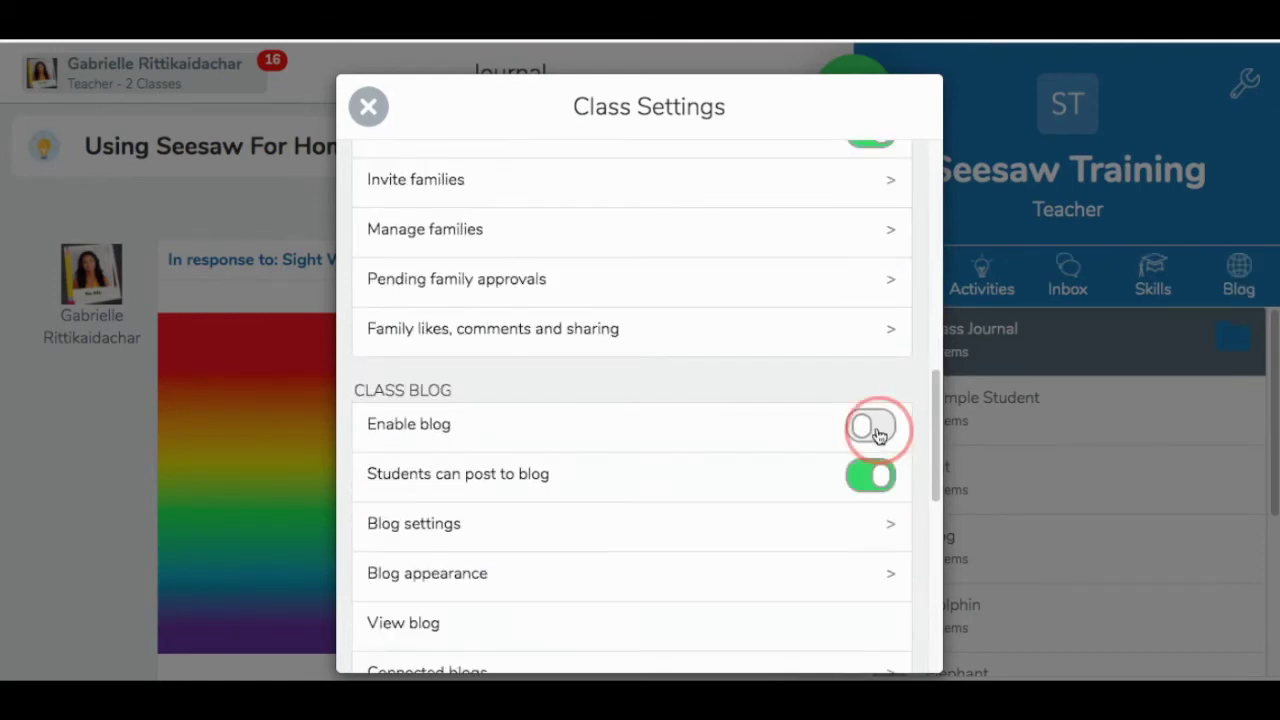
# - Review the blog settings for folders, comments and password protection, and return to the class settings
pyautogui.scroll(-2, 868, 440)
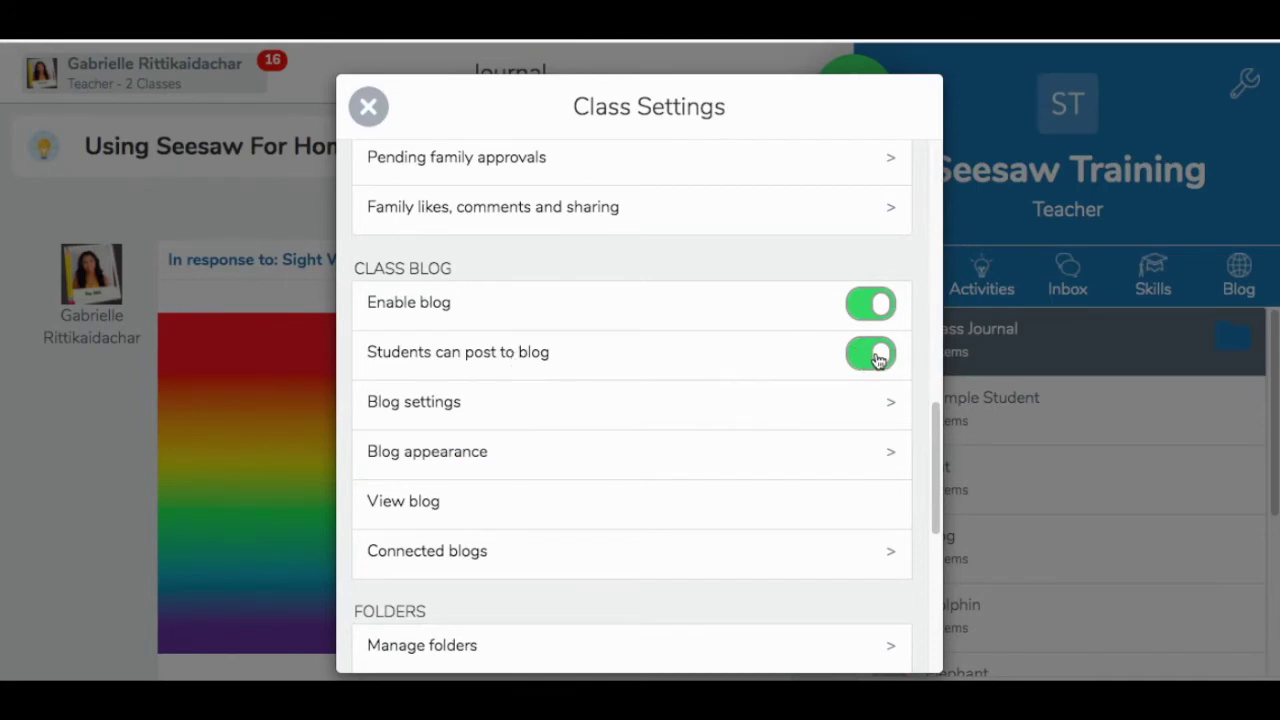
pyautogui.click(641, 410)
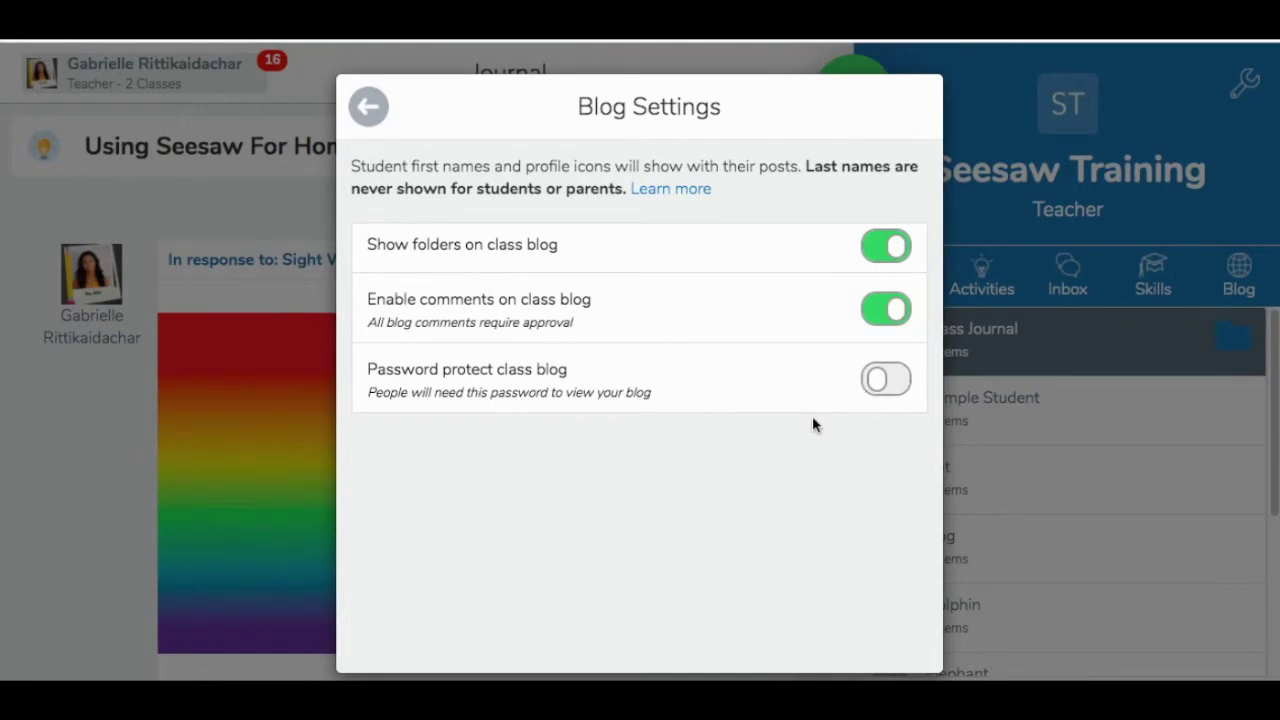
pyautogui.click(366, 114)
# - Check the blog appearance options for name, URL, description and header image, and return to the class settings
pyautogui.scroll(-10, 494, 357)
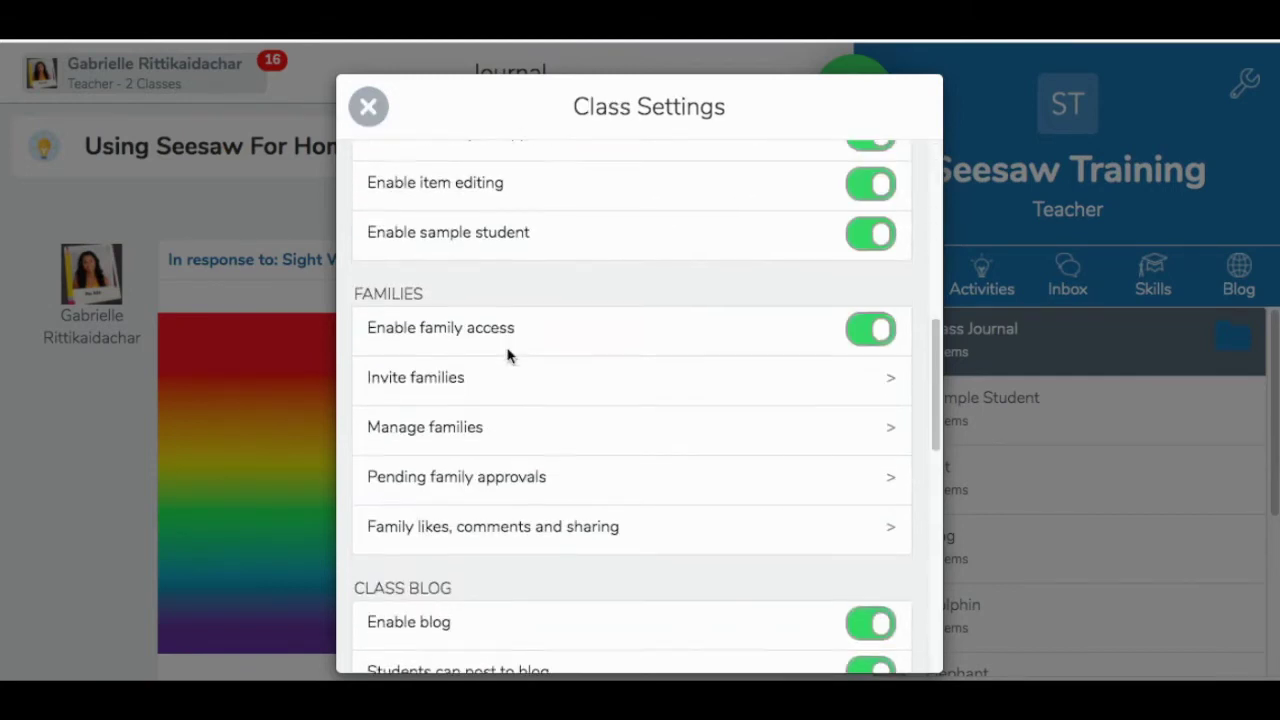
pyautogui.scroll(-3, 508, 378)
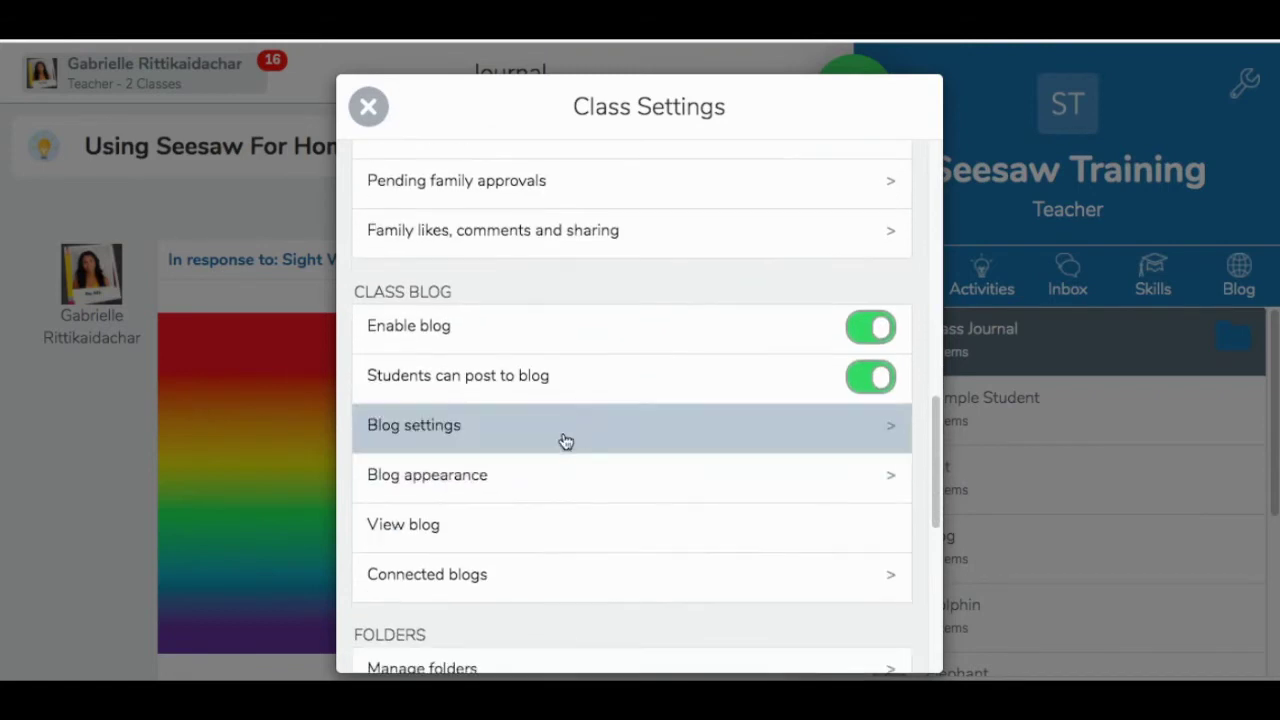
pyautogui.click(595, 483)
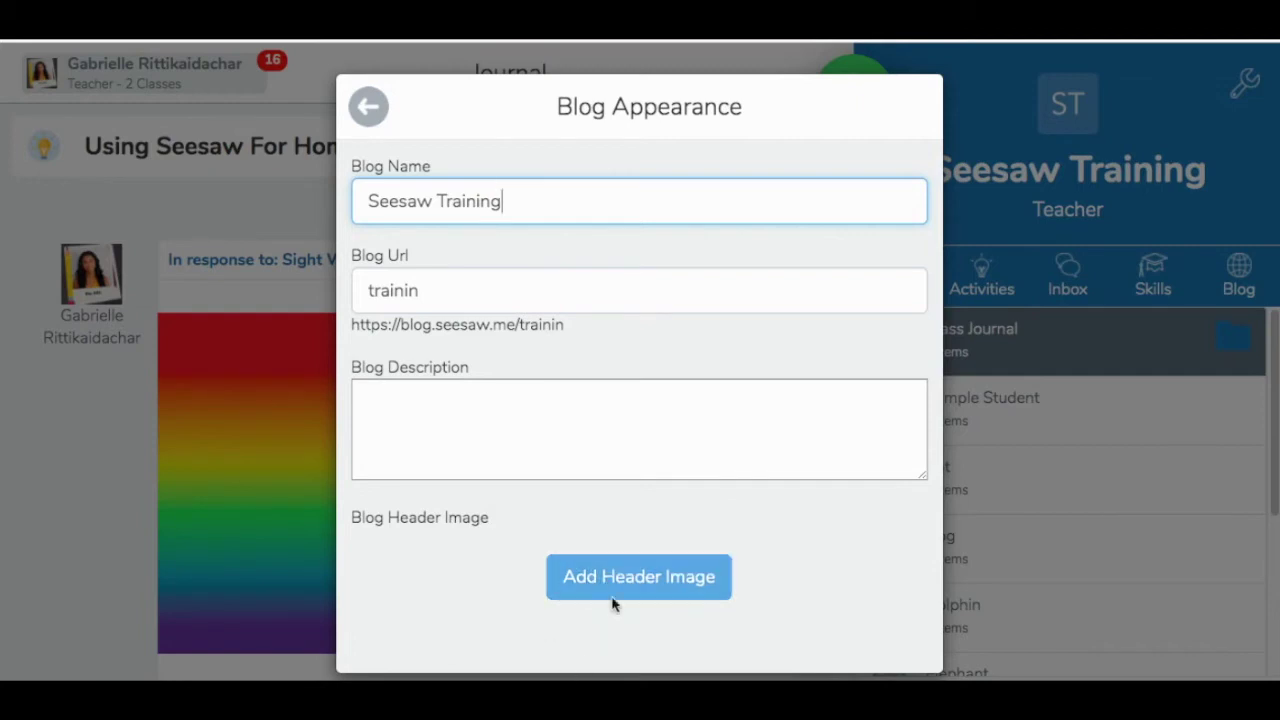
pyautogui.click(370, 107)
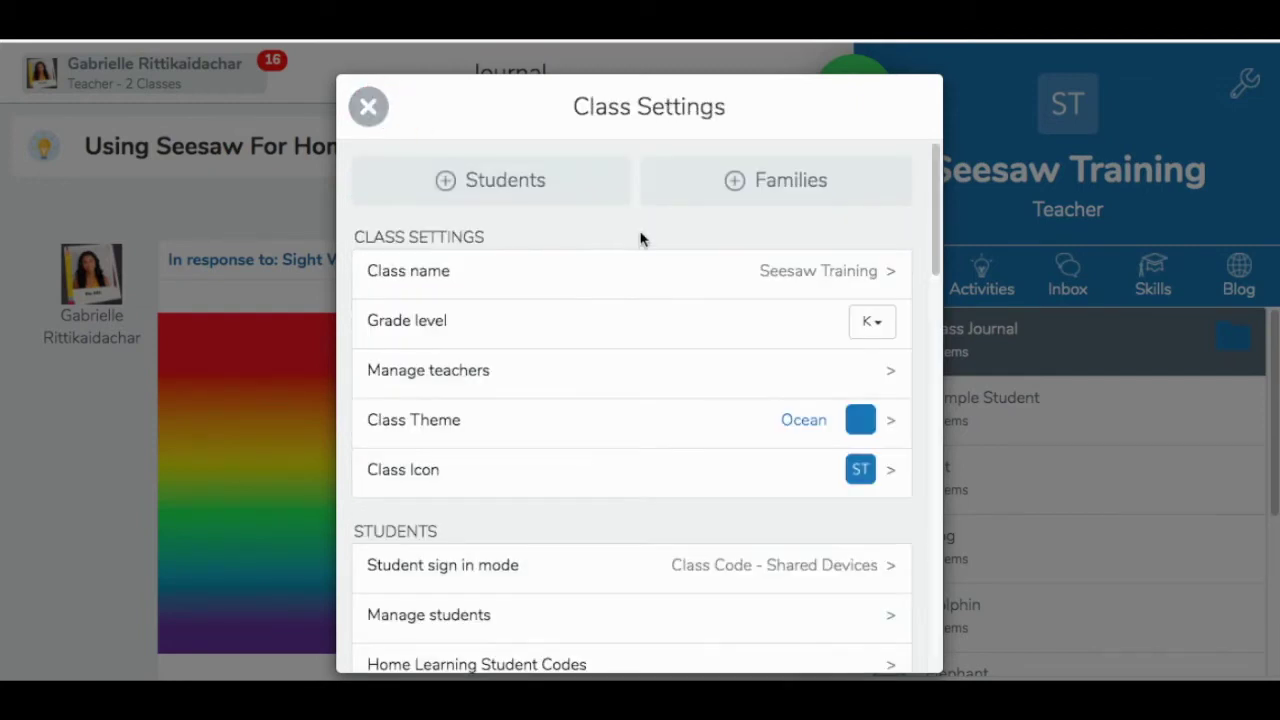
# - Look over the remaining class blog options and close the class settings
pyautogui.scroll(-10, 640, 330)
pyautogui.scroll(5, 652, 329)
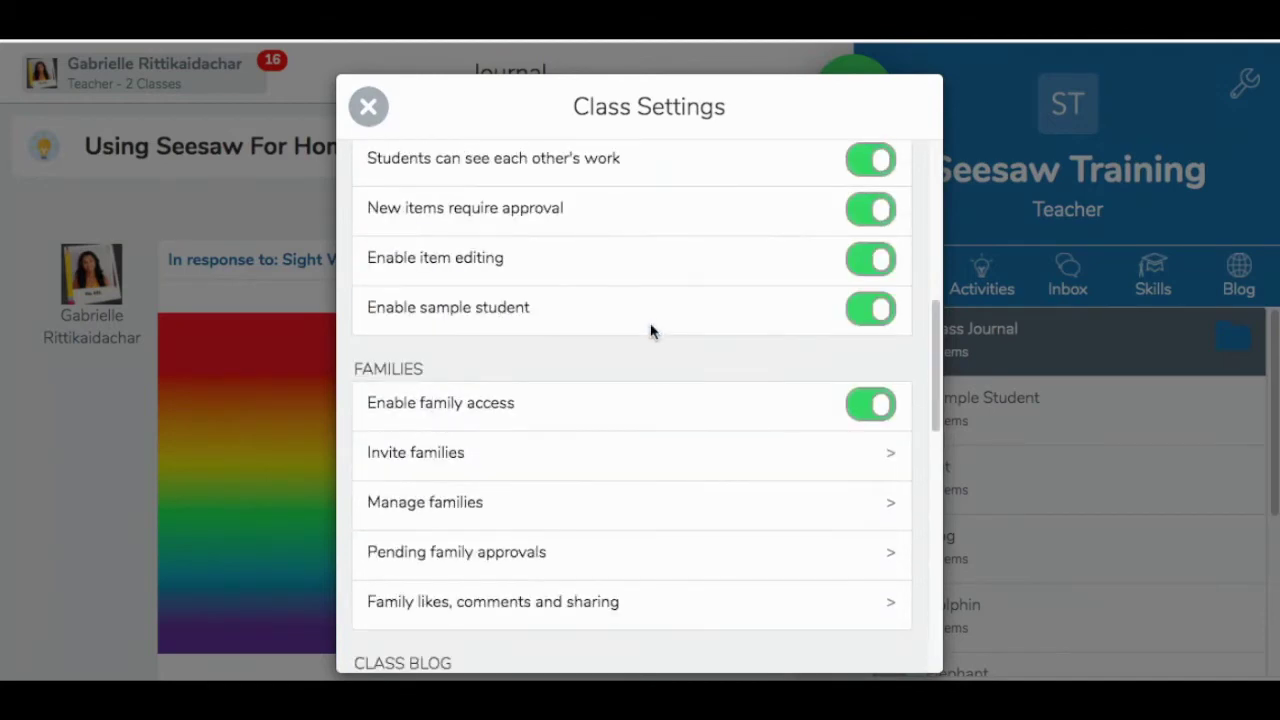
pyautogui.scroll(-5, 652, 445)
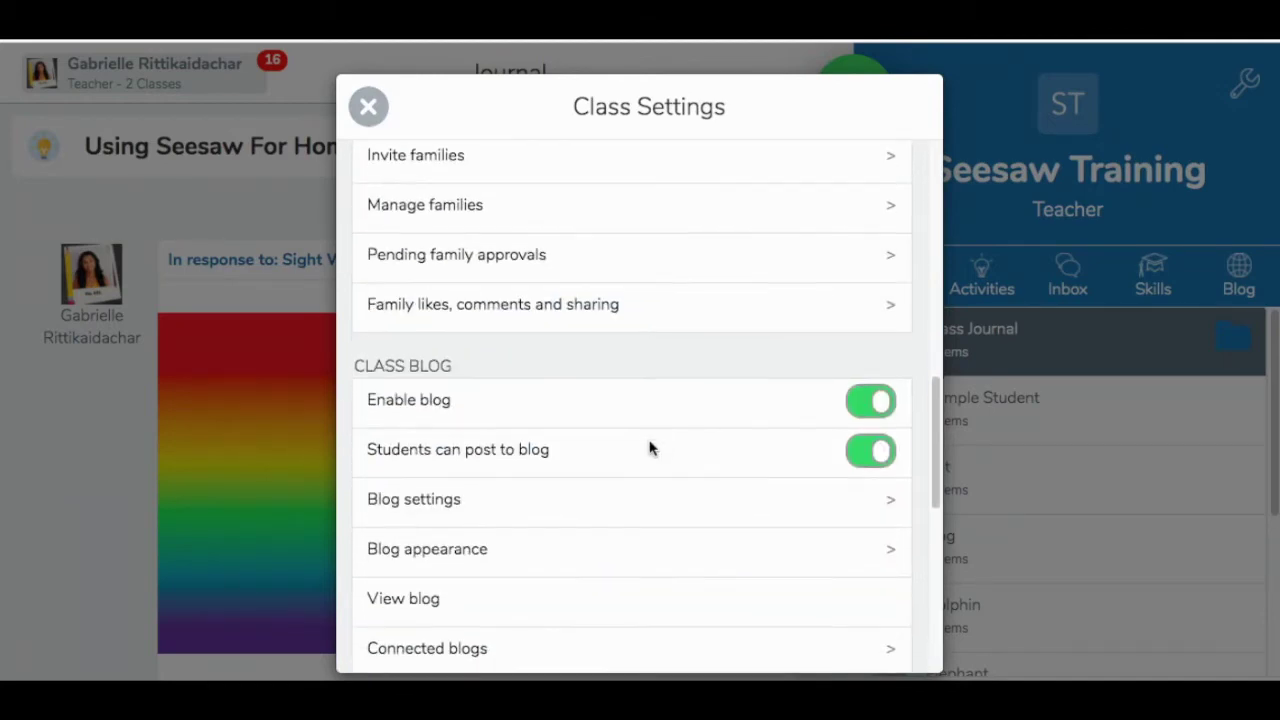
pyautogui.scroll(-2, 649, 449)
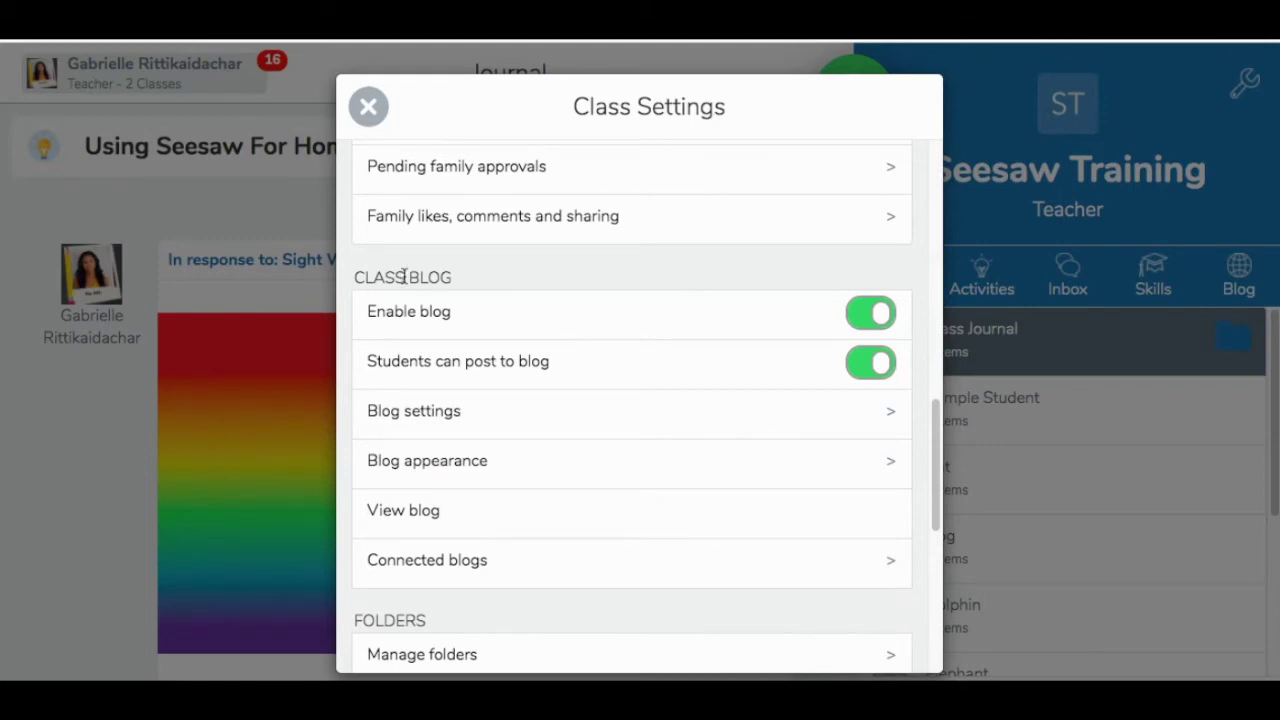
pyautogui.click(368, 106)
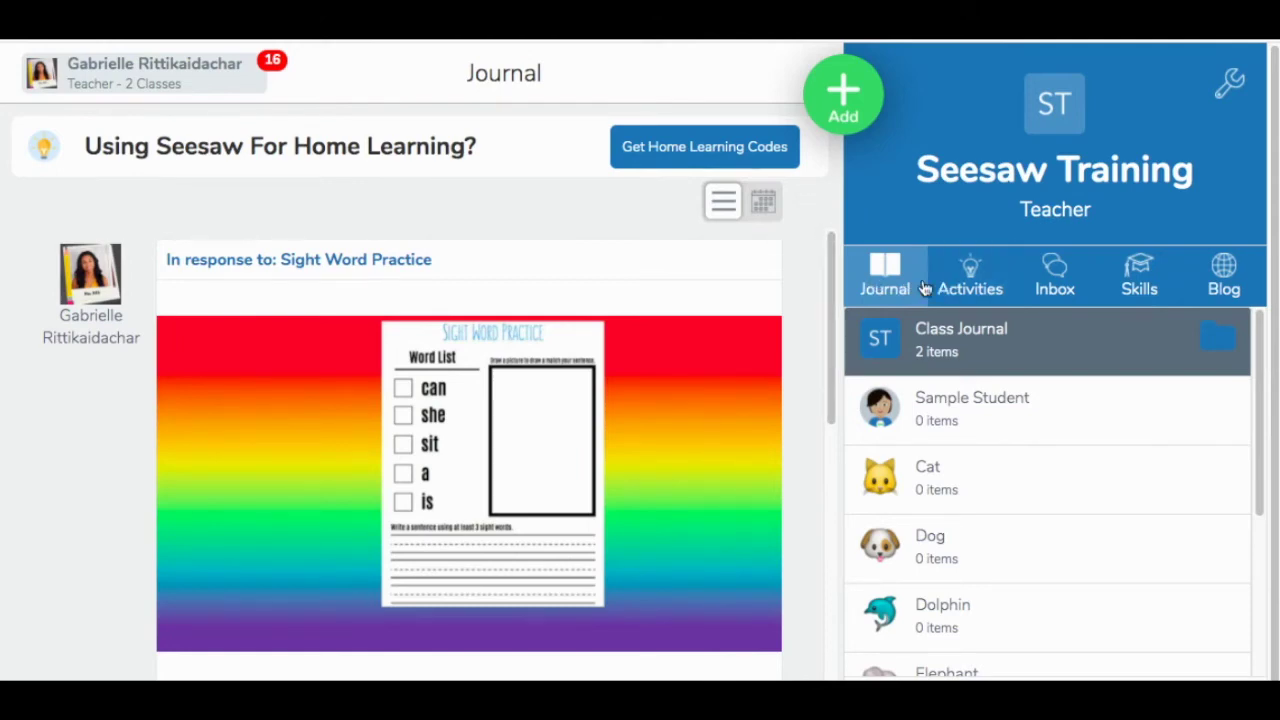
# - Open the Seesaw Training class blog and look through its student list
pyautogui.click(1236, 287)
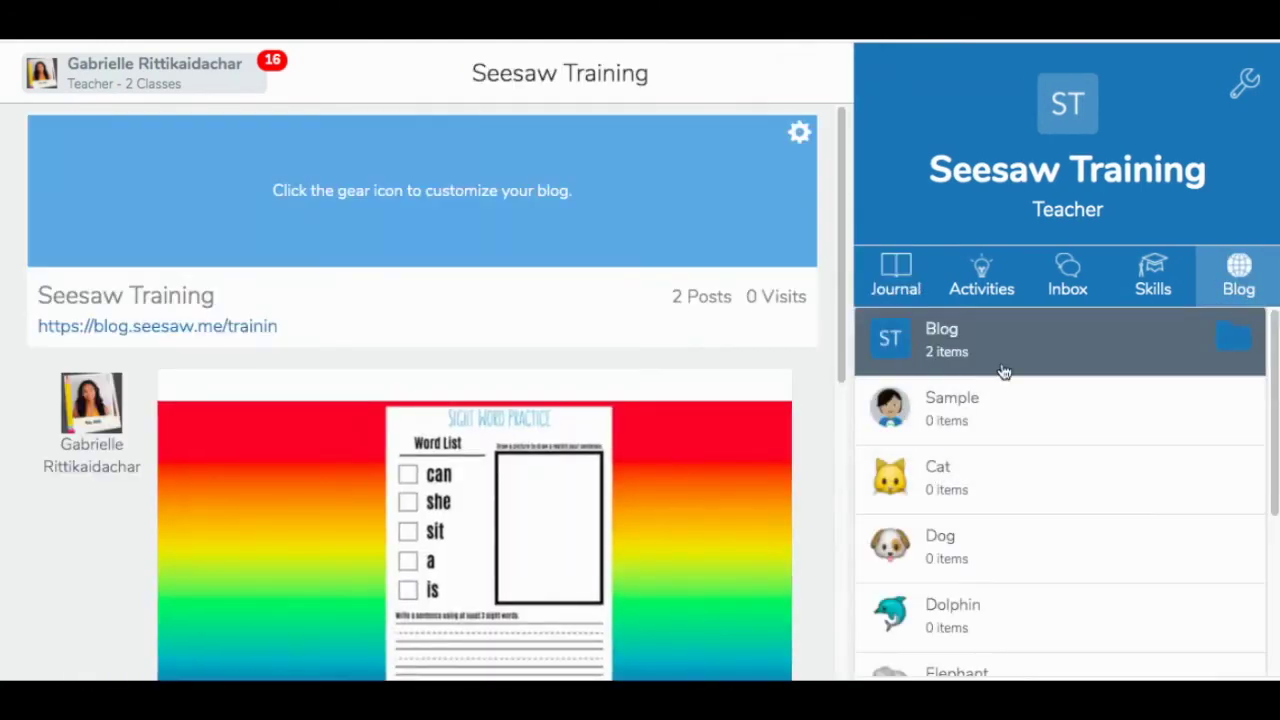
pyautogui.scroll(-3, 1012, 436)
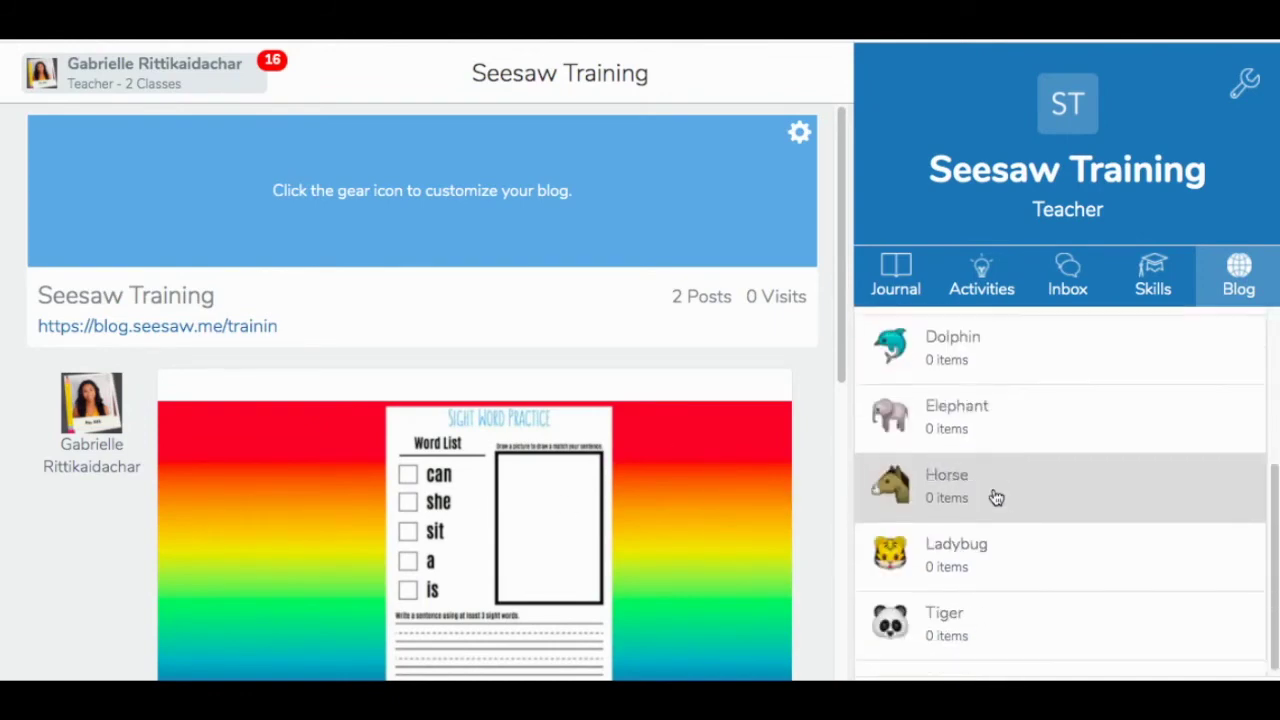
pyautogui.scroll(3, 1028, 598)
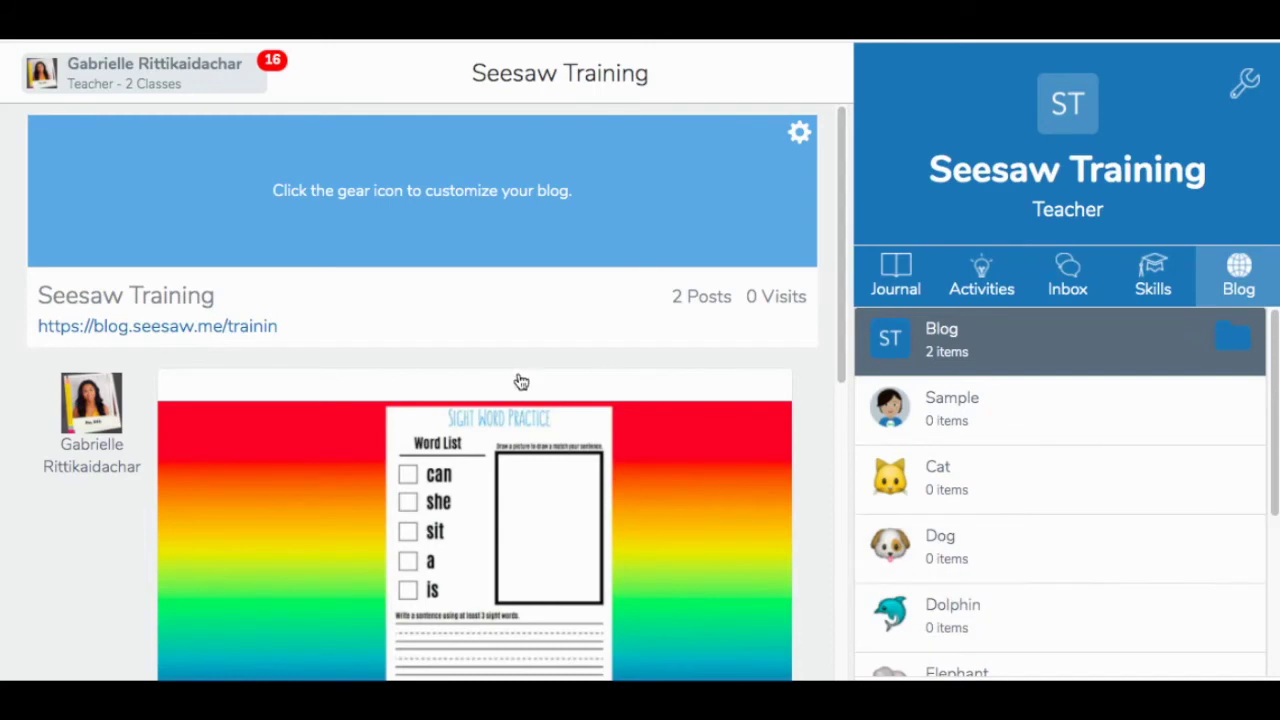
# - Open the public page of the class blog from its web link and examine its class list and posts
pyautogui.click(161, 336)
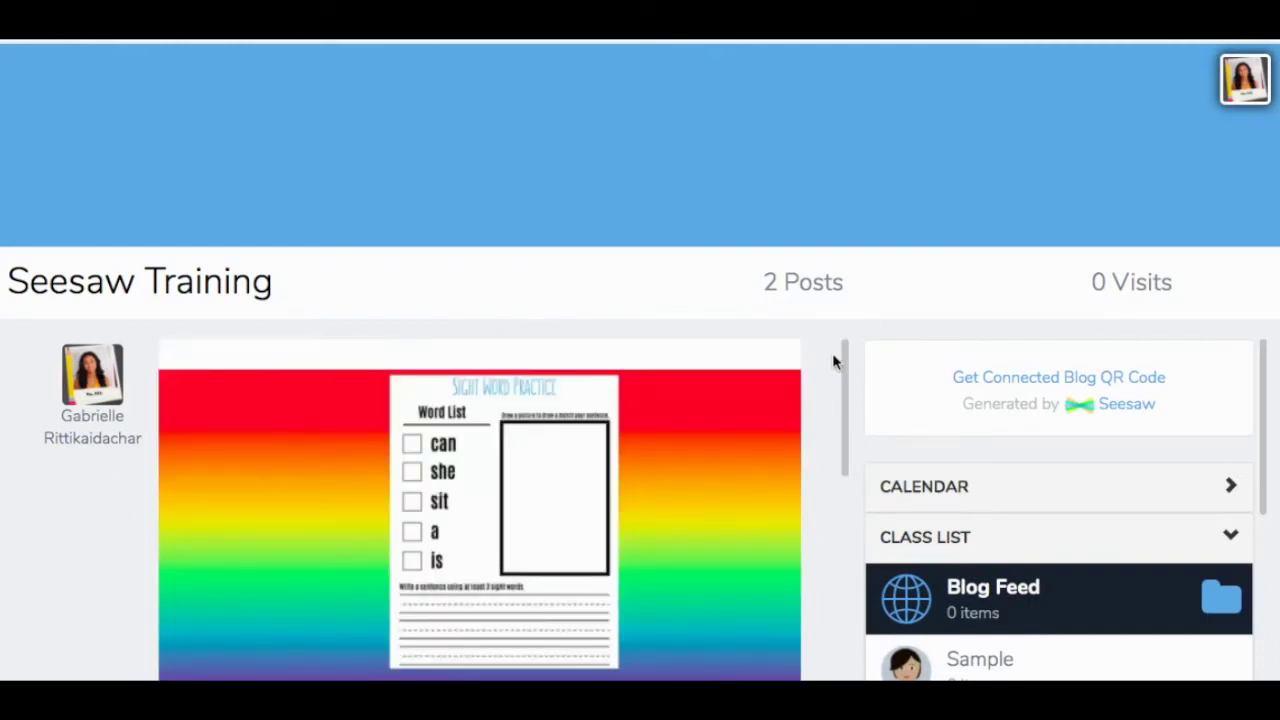
pyautogui.scroll(-1, 833, 362)
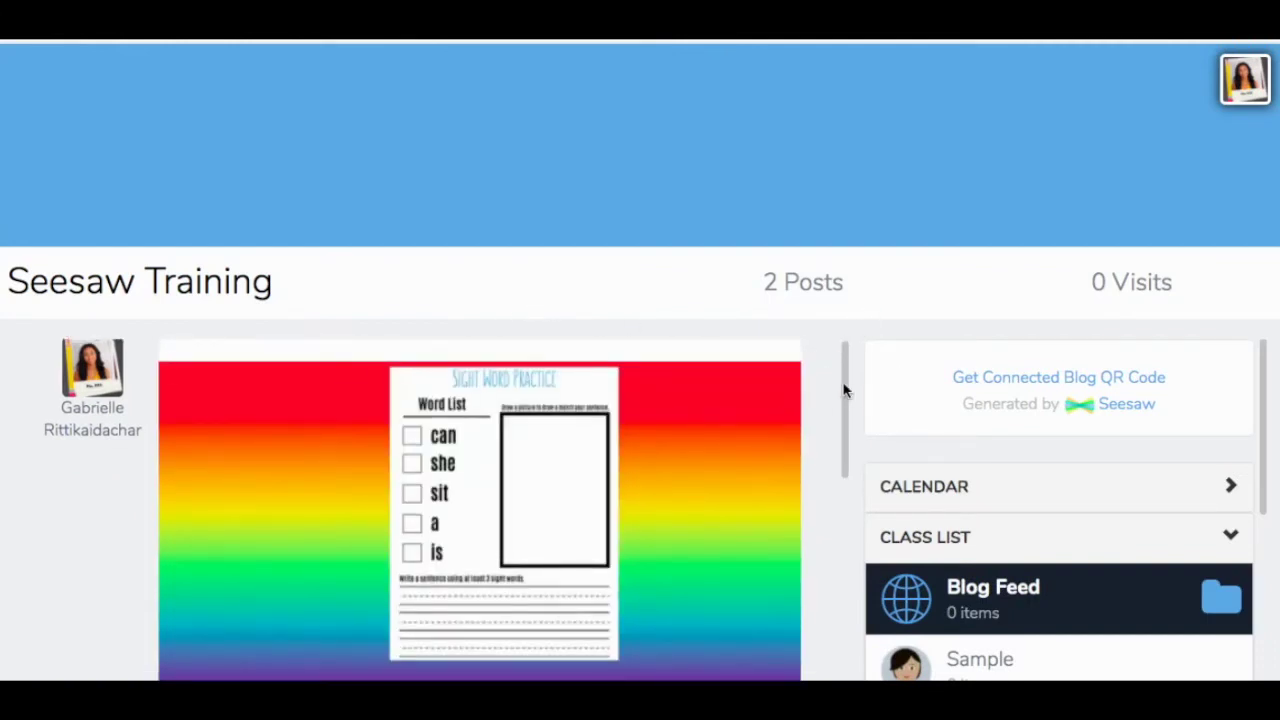
pyautogui.scroll(-3, 856, 400)
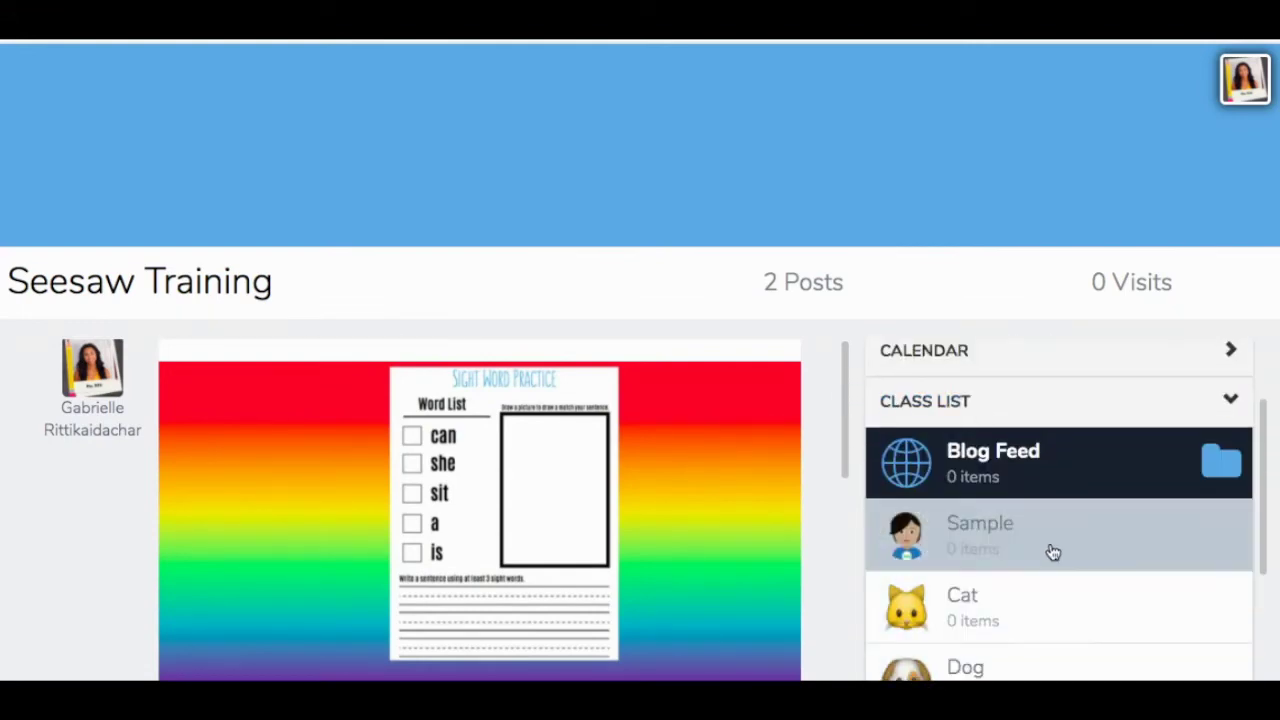
pyautogui.scroll(-2, 1057, 591)
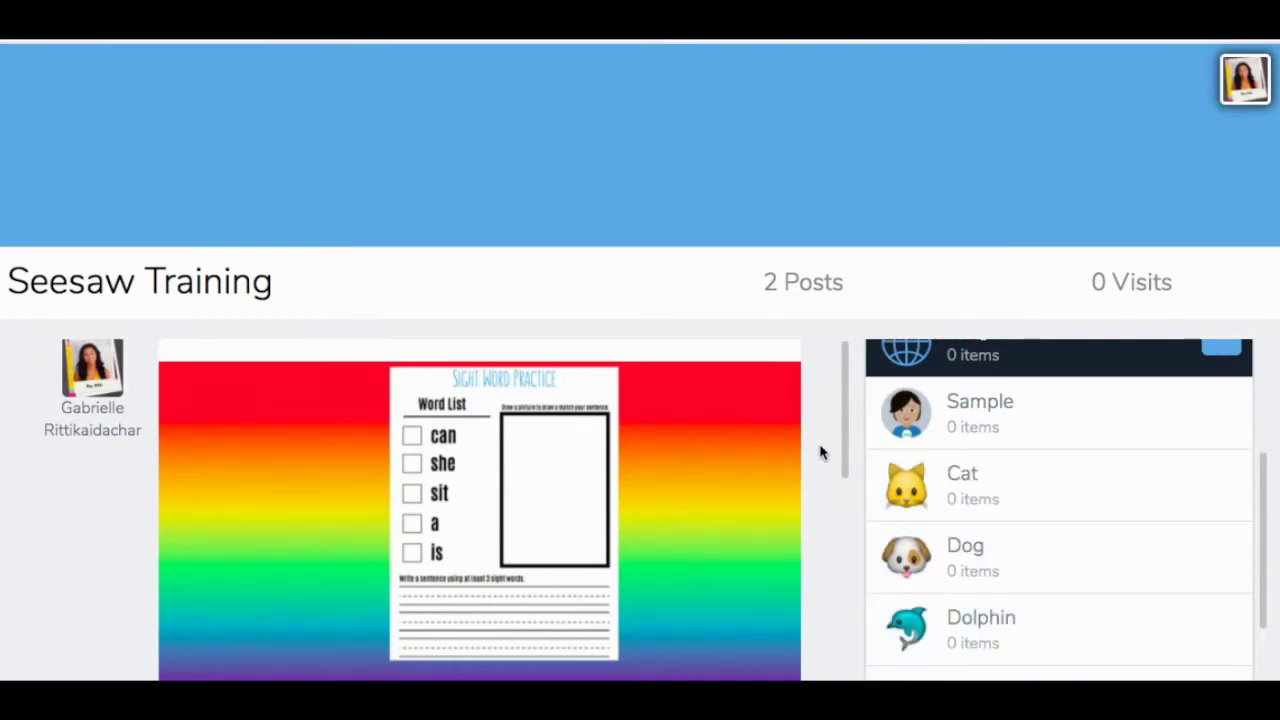
pyautogui.scroll(-3, 825, 435)
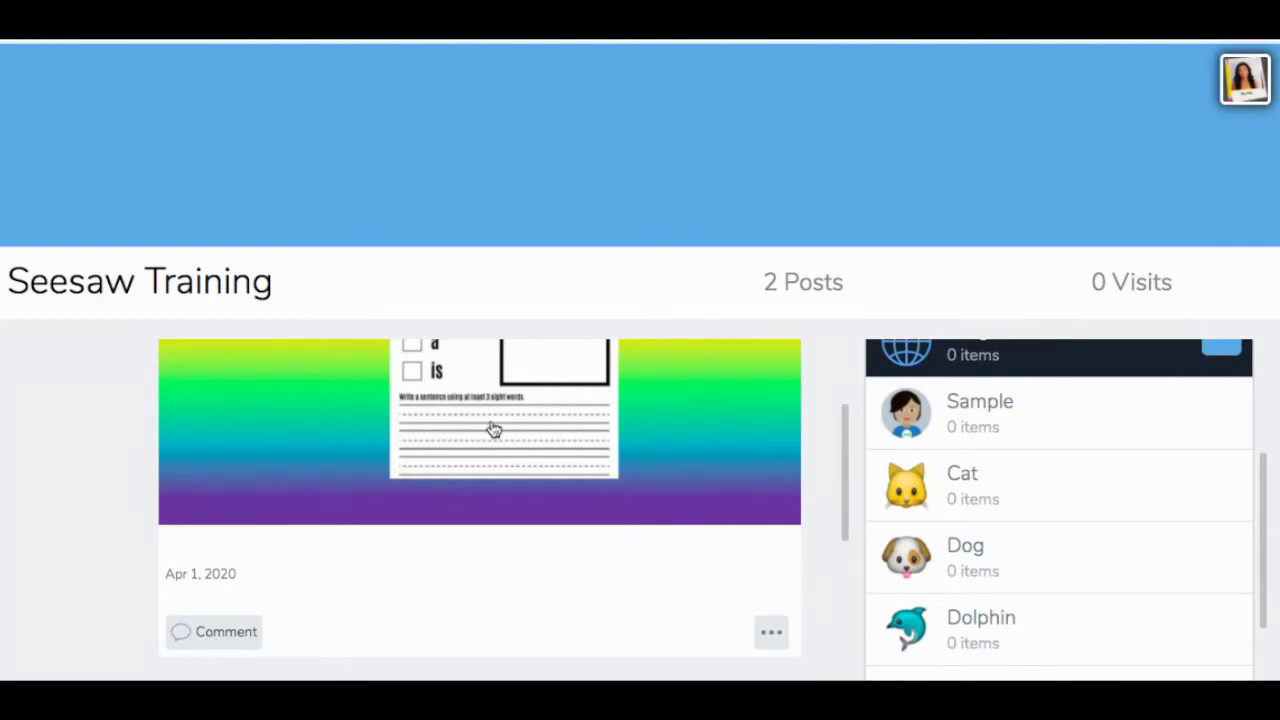
pyautogui.scroll(-5, 434, 577)
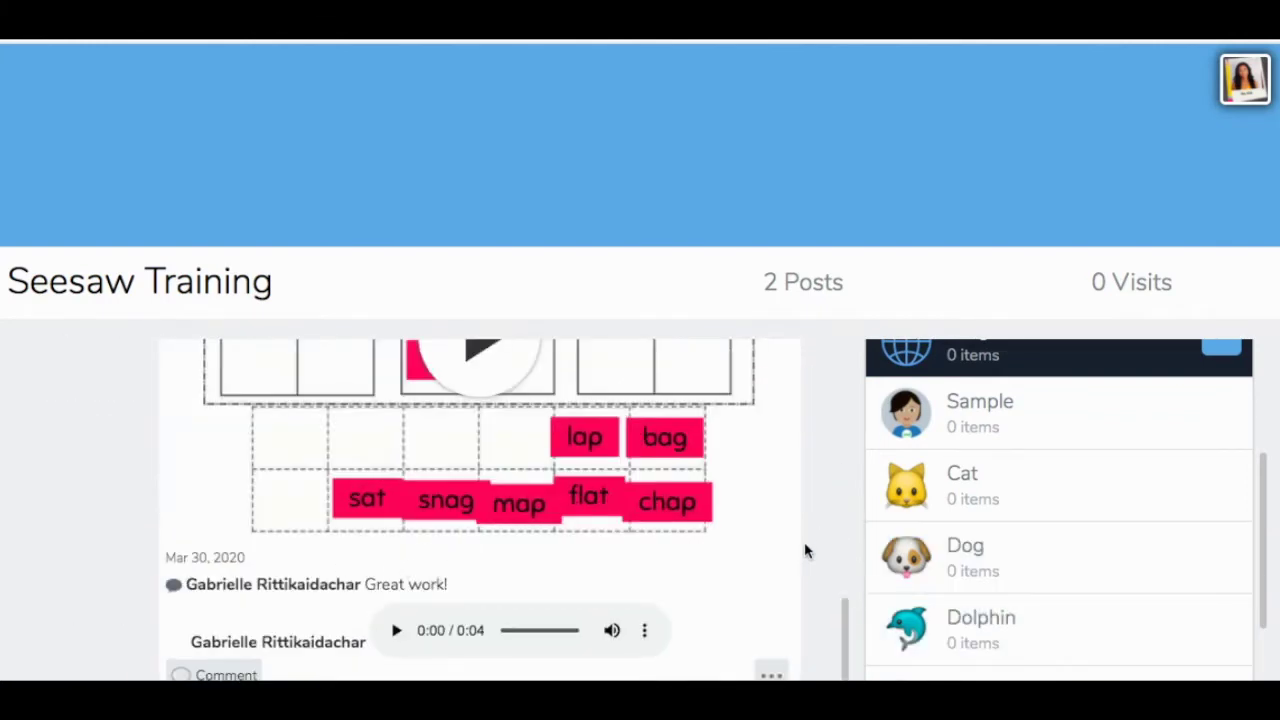
pyautogui.scroll(-3, 826, 543)
pyautogui.scroll(1, 864, 546)
pyautogui.scroll(2, 1143, 560)
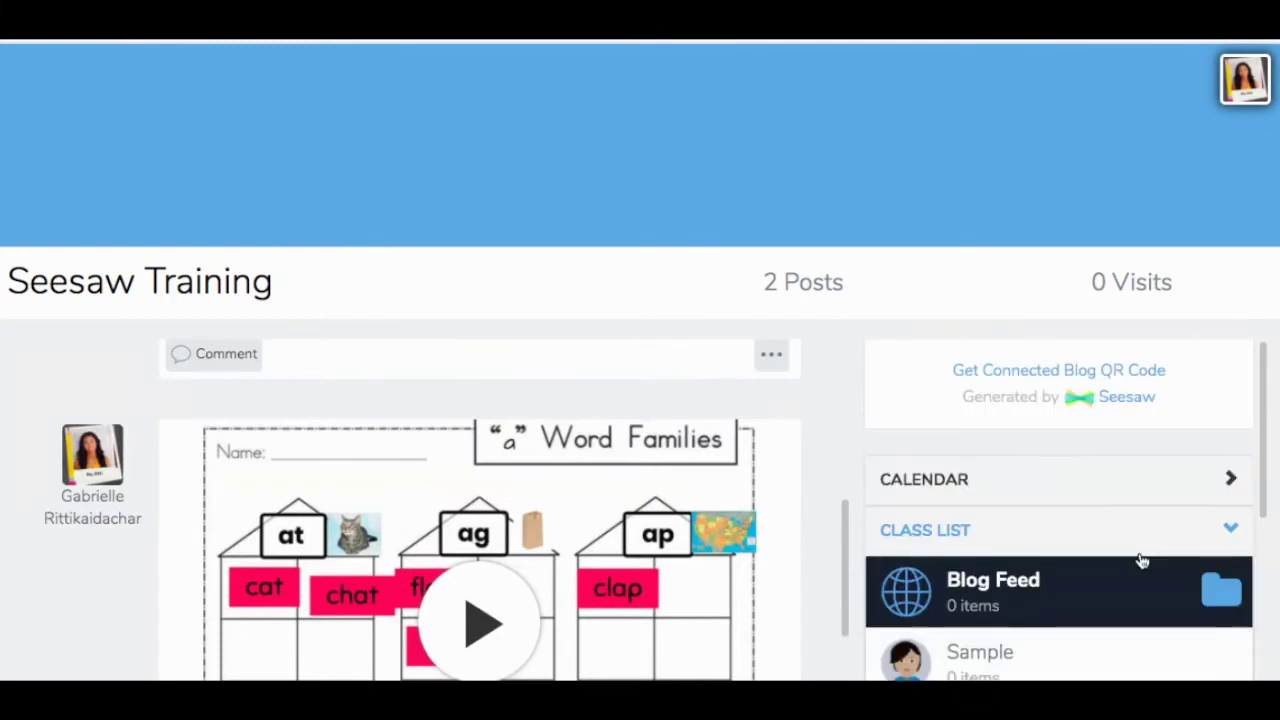
# - Expand the class blog's calendar and look at the entries for April 1, 2020
pyautogui.click(1130, 490)
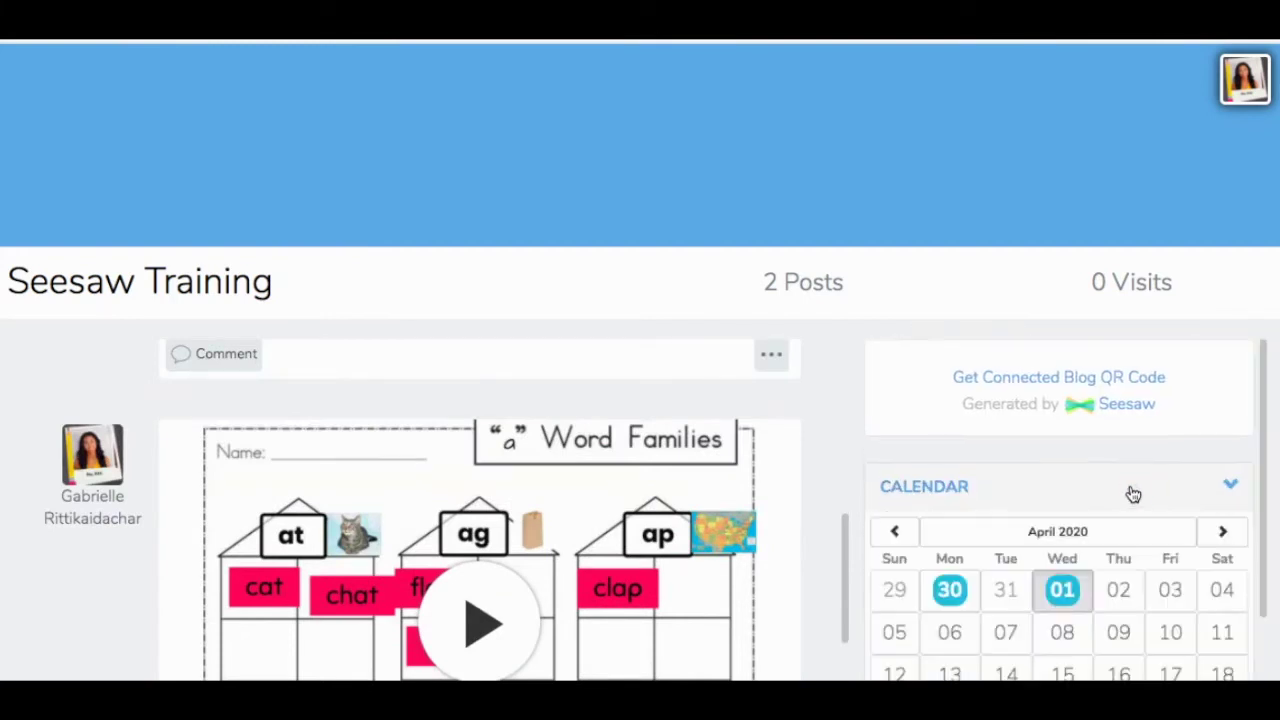
pyautogui.click(1060, 590)
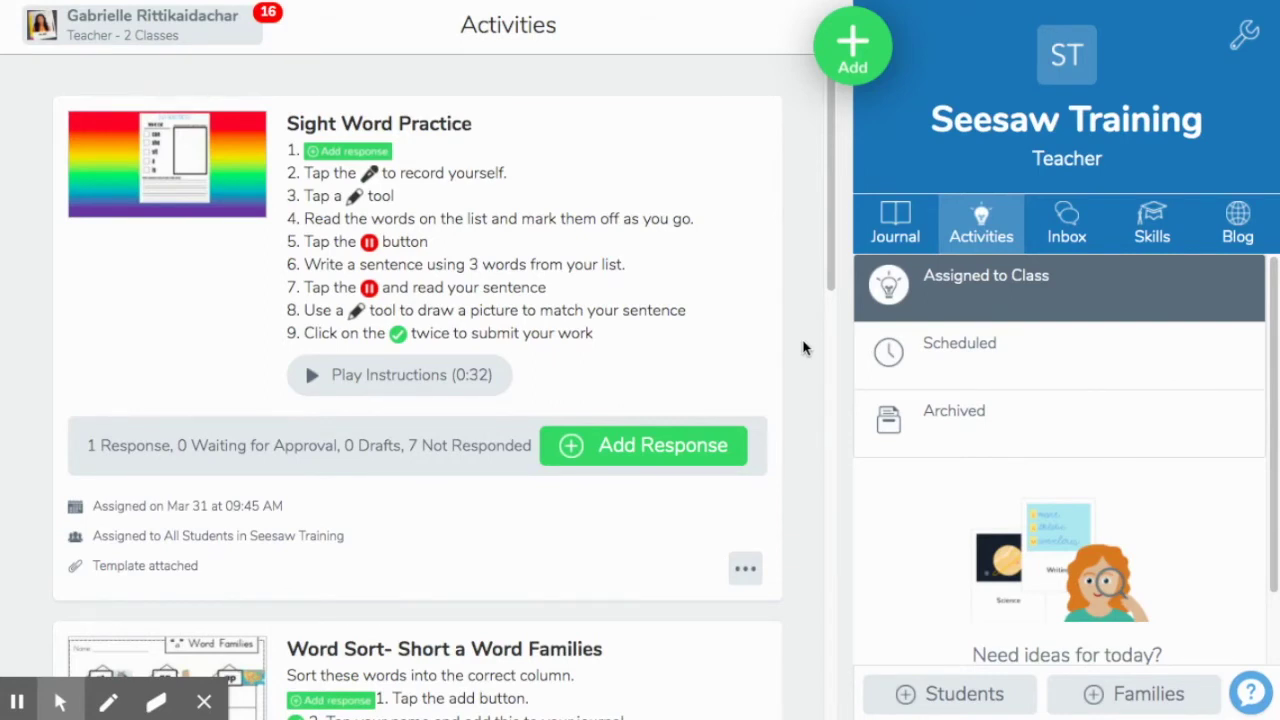
# - Browse the Activity Library from the class activities and show the personal collection in My Library
pyautogui.click(985, 231)
pyautogui.scroll(-2, 1030, 462)
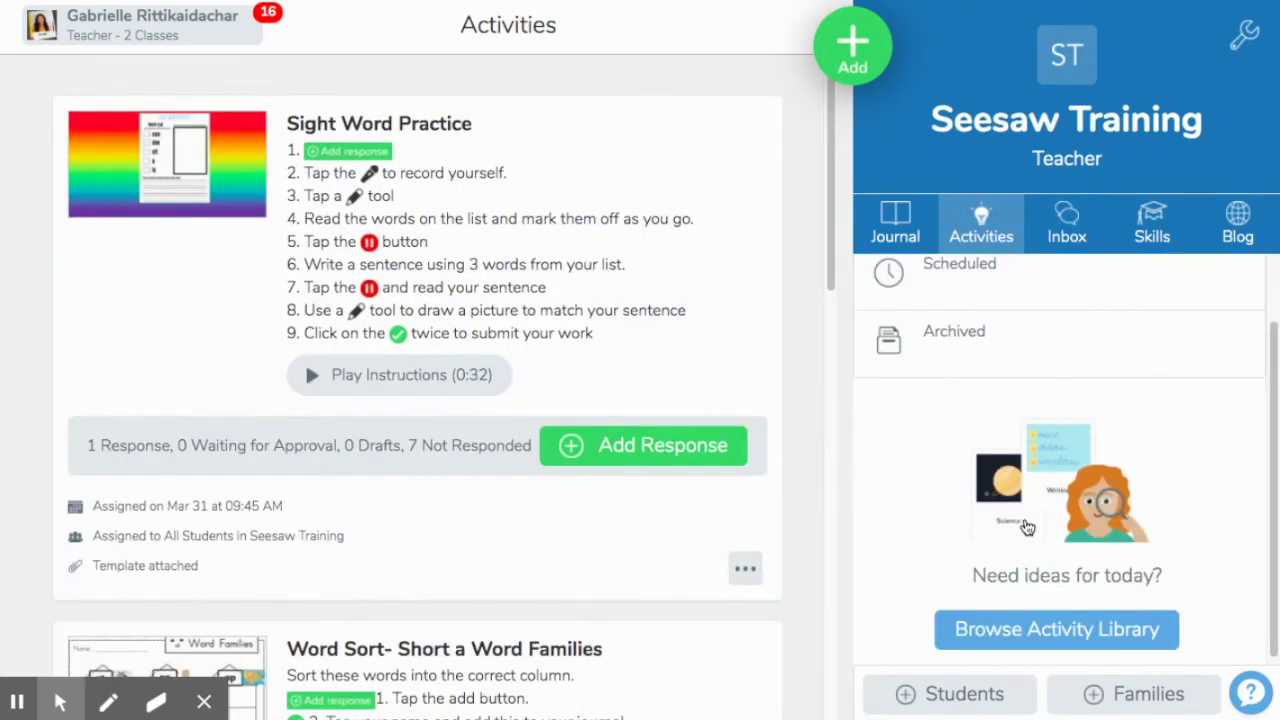
pyautogui.click(1040, 632)
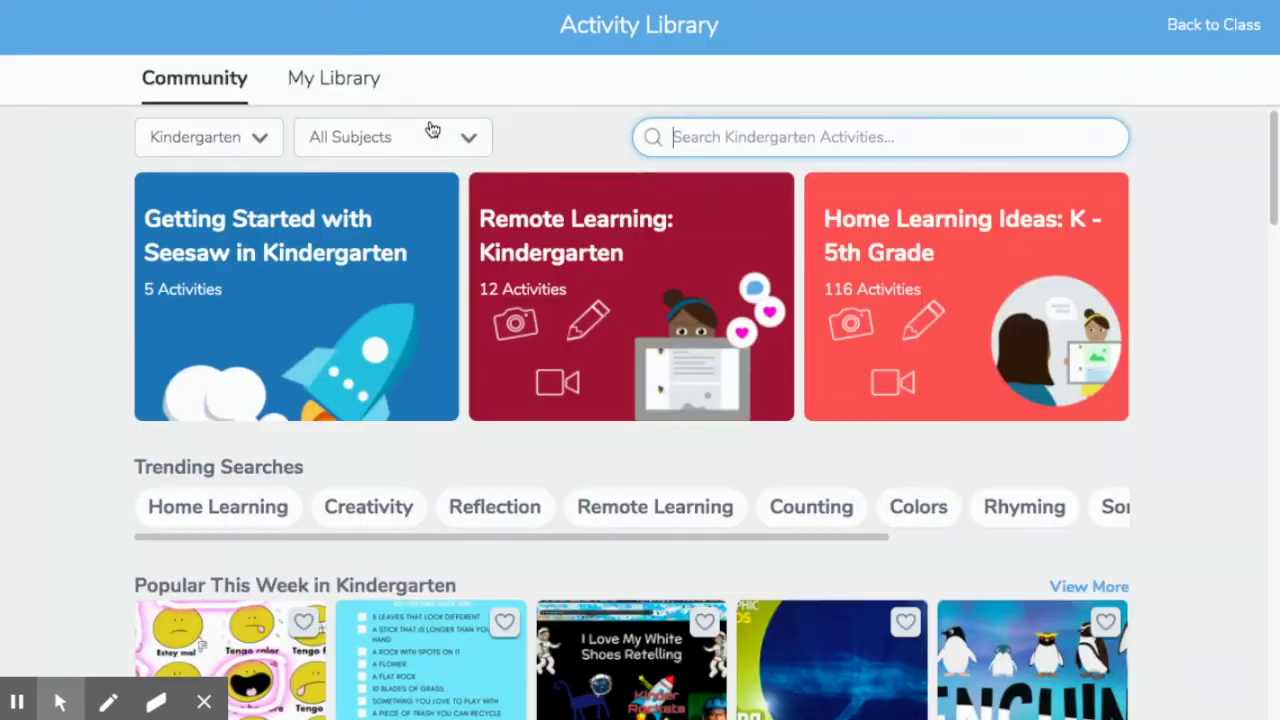
pyautogui.click(377, 86)
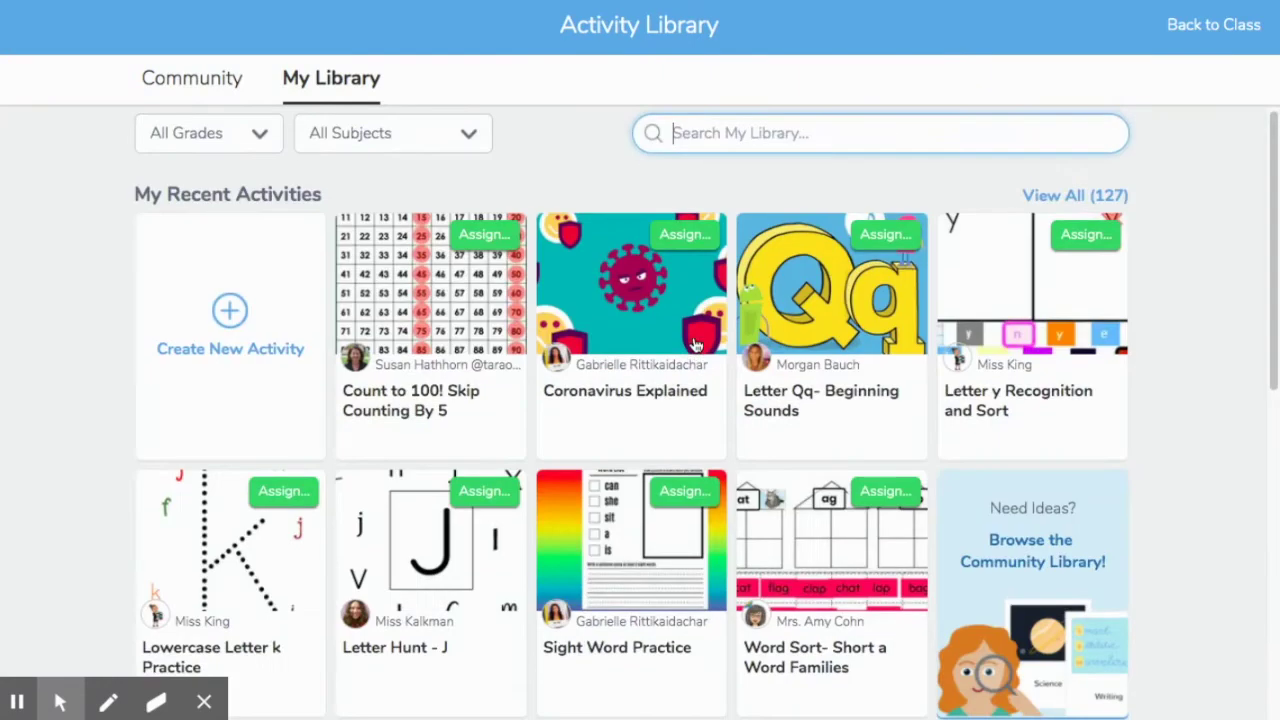
# - Open the Sight Word Practice activity among the recent activities and choose to share it
pyautogui.scroll(-1, 684, 425)
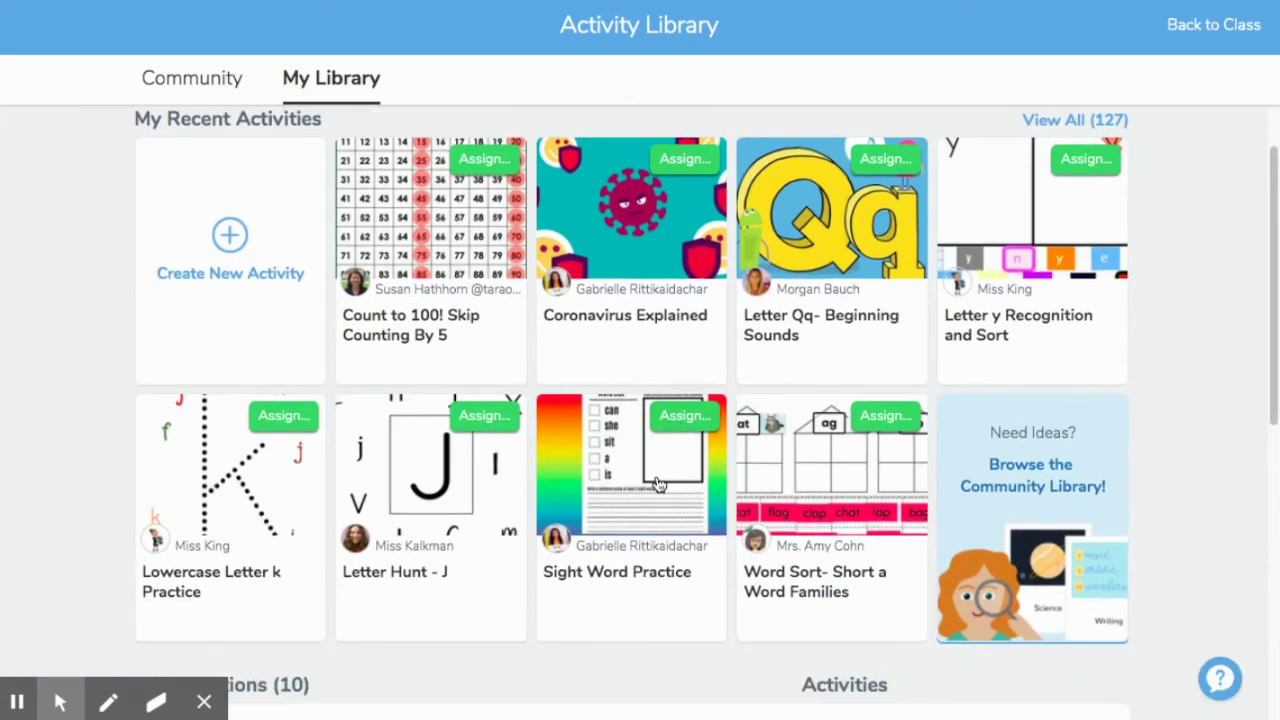
pyautogui.click(659, 489)
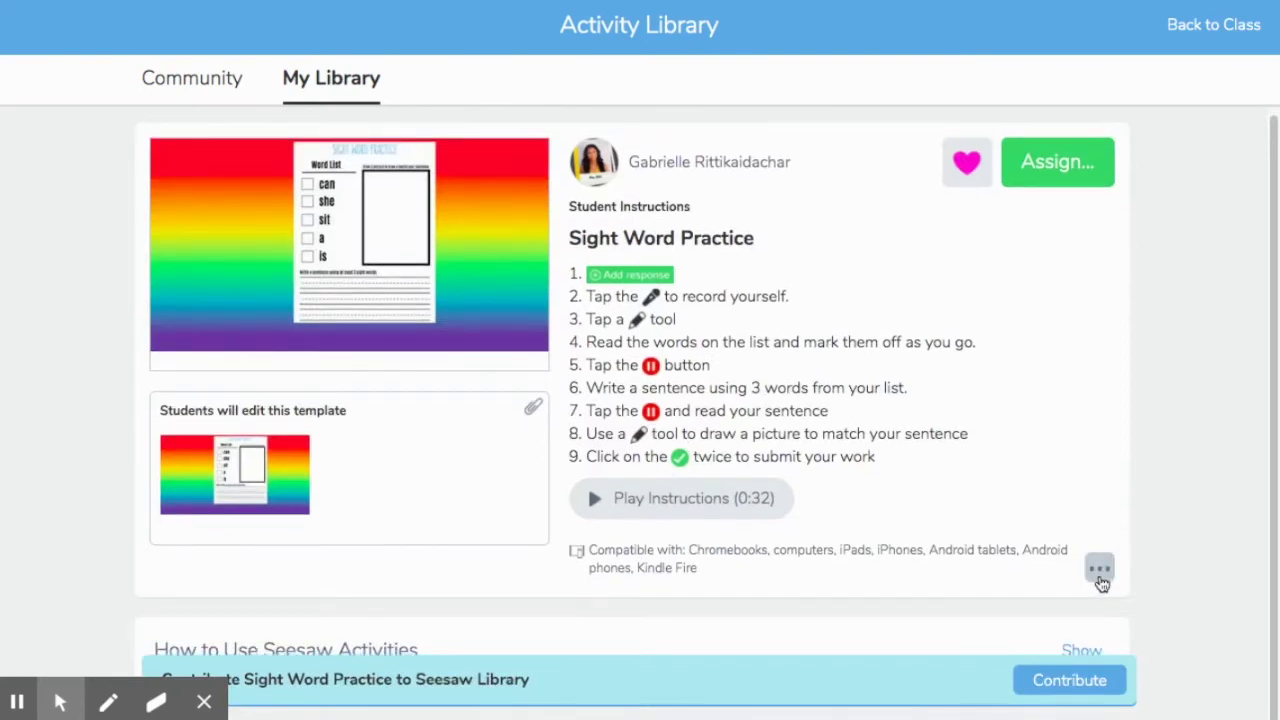
pyautogui.click(1104, 569)
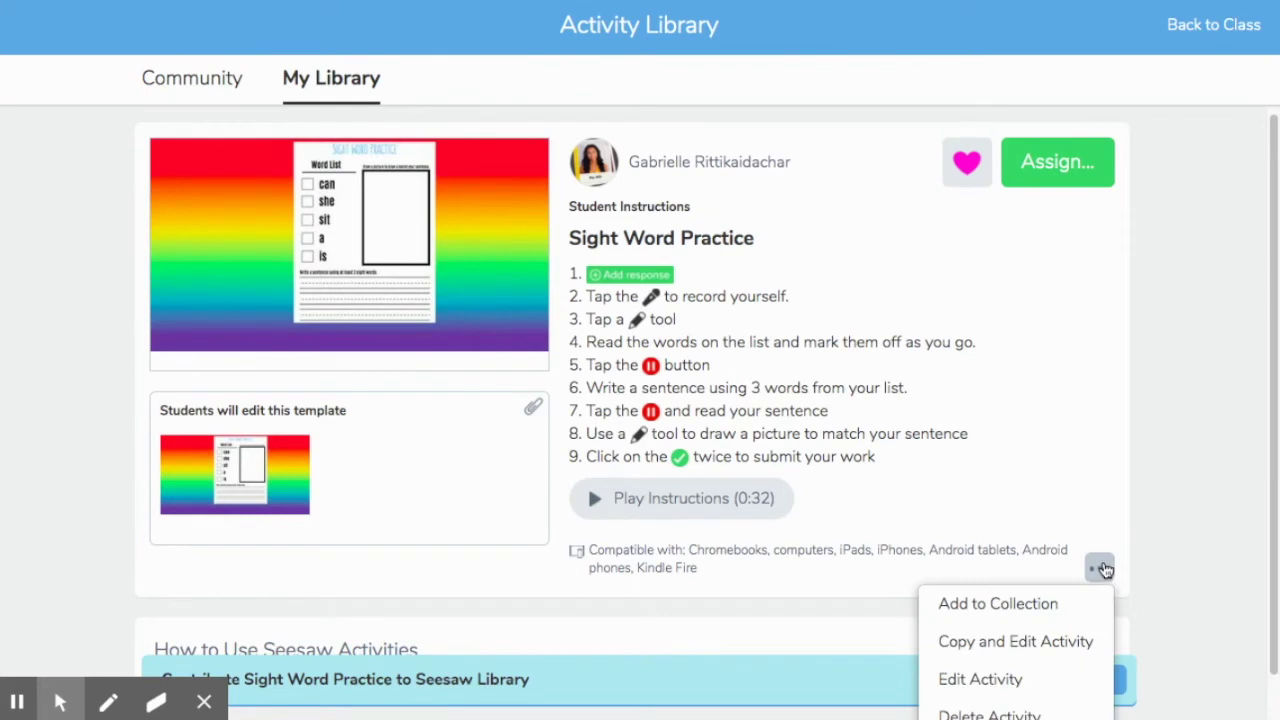
pyautogui.scroll(-1, 1168, 505)
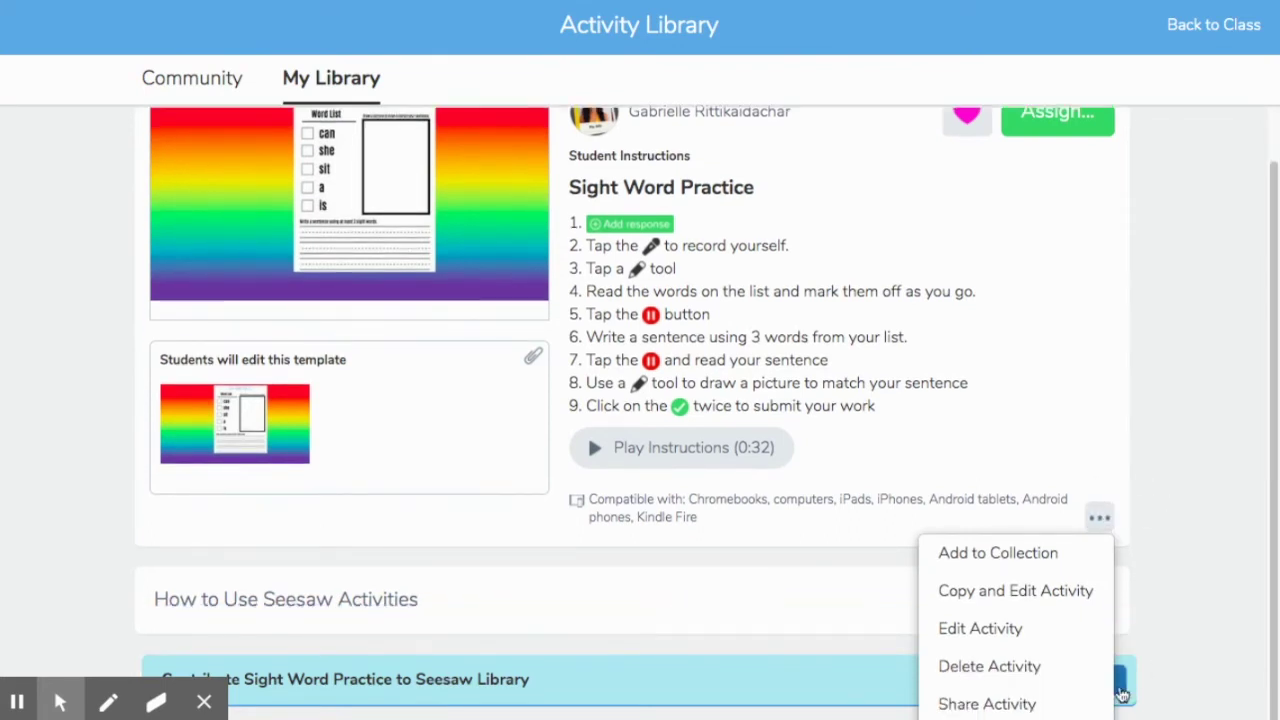
pyautogui.click(1063, 704)
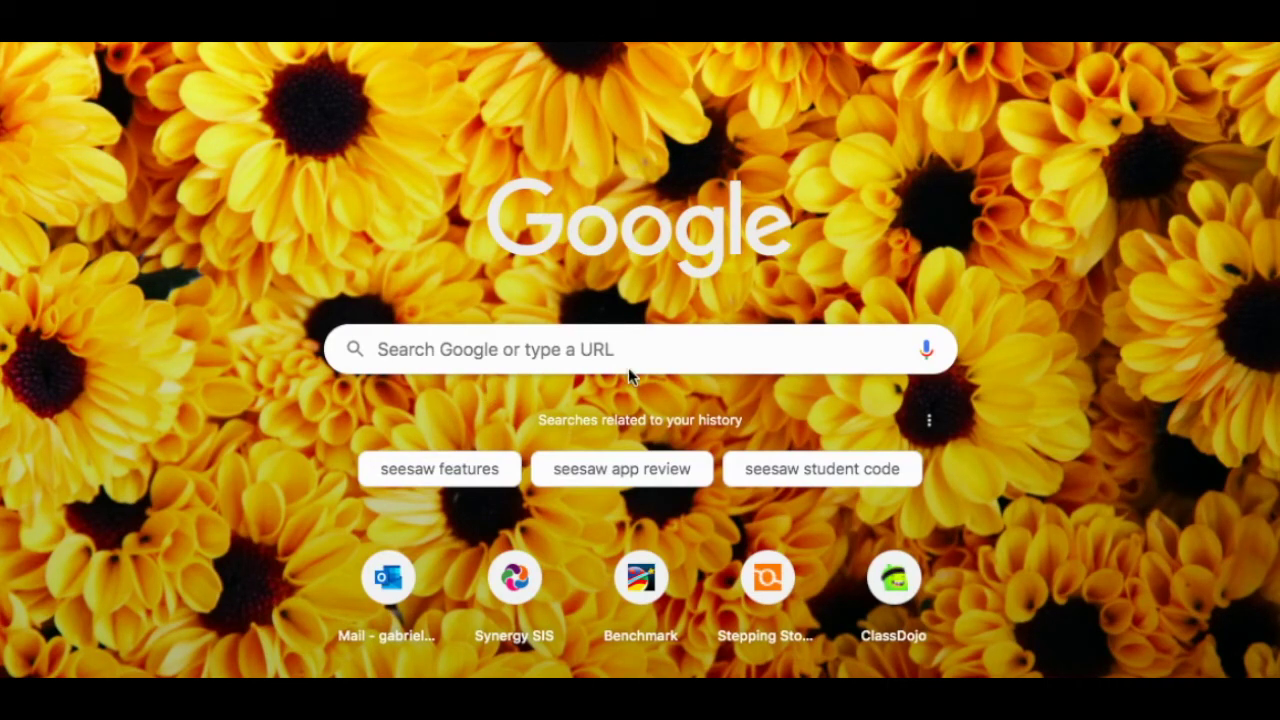
# - Search Google for the Seesaw Chrome extension and open the store page of the Reflect in Seesaw Extension
pyautogui.click(745, 360)
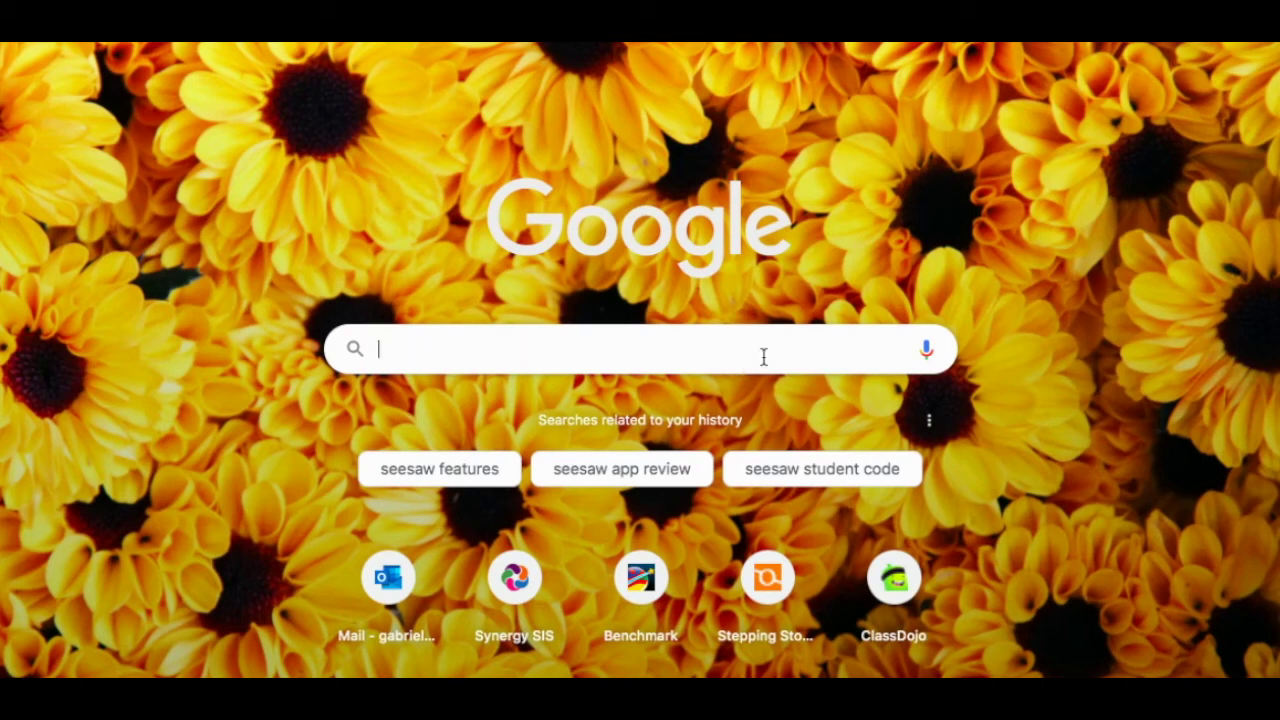
pyautogui.write('s')
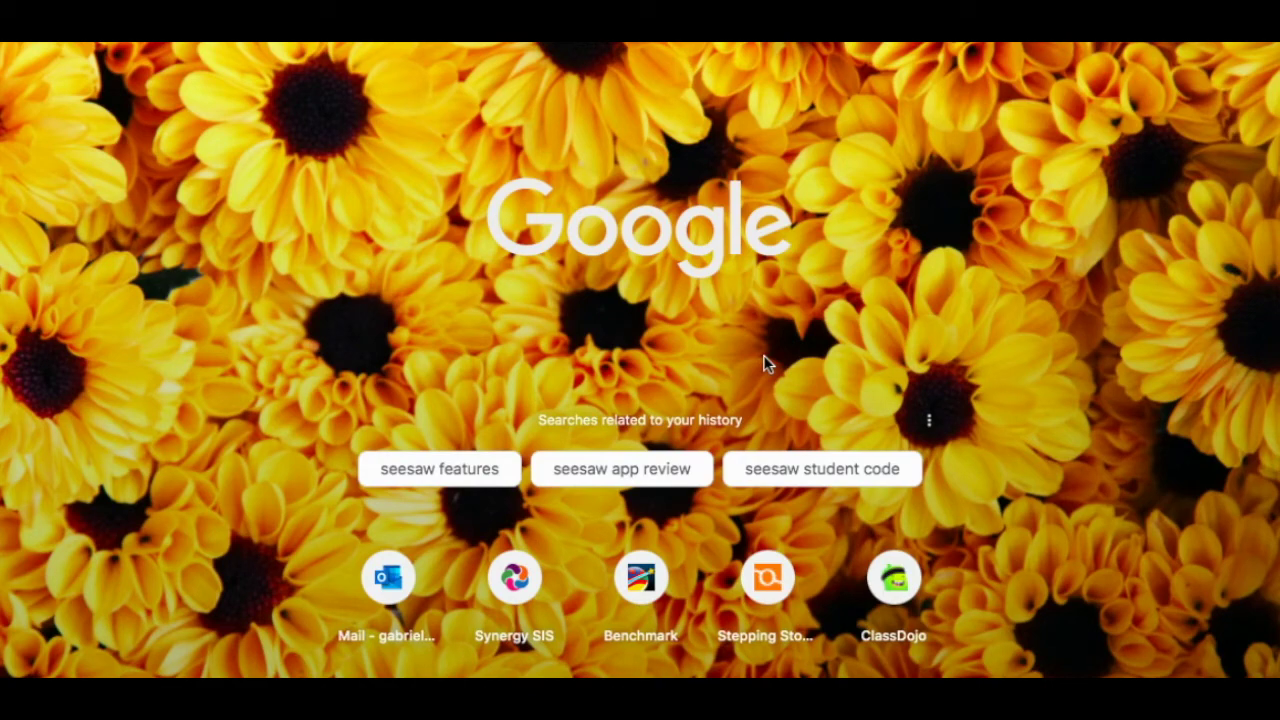
pyautogui.press('Return')
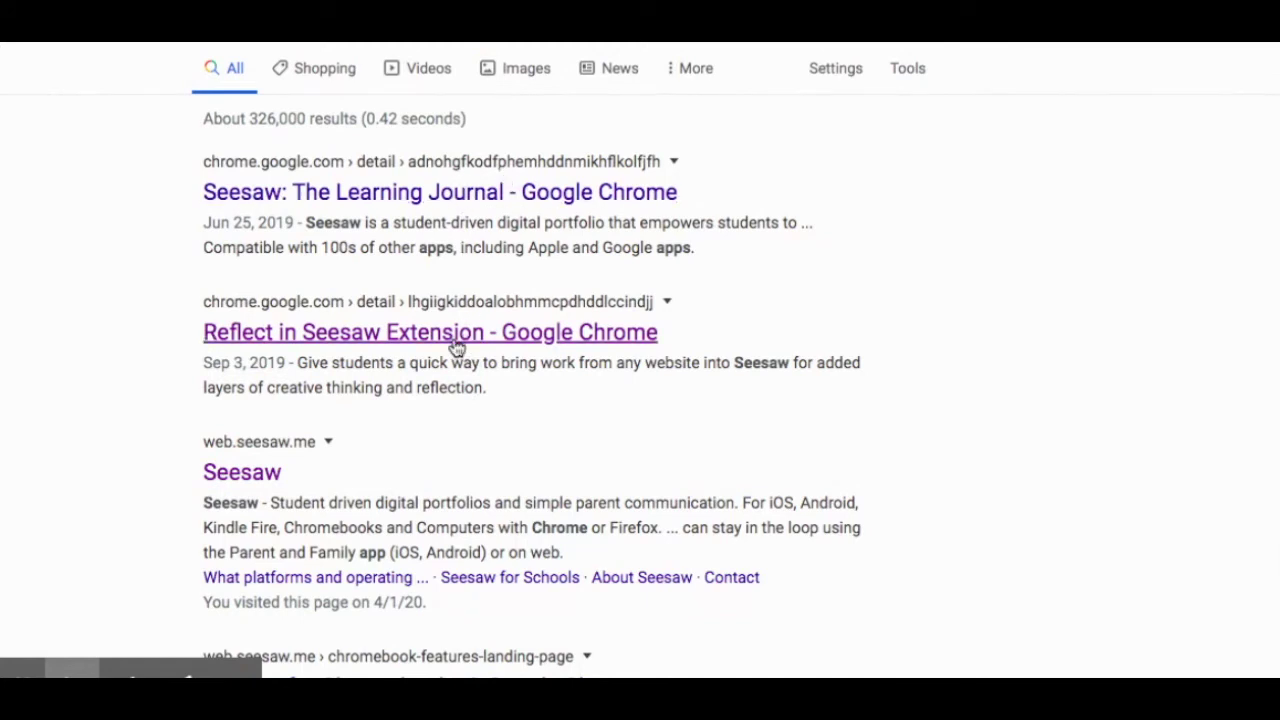
pyautogui.click(455, 345)
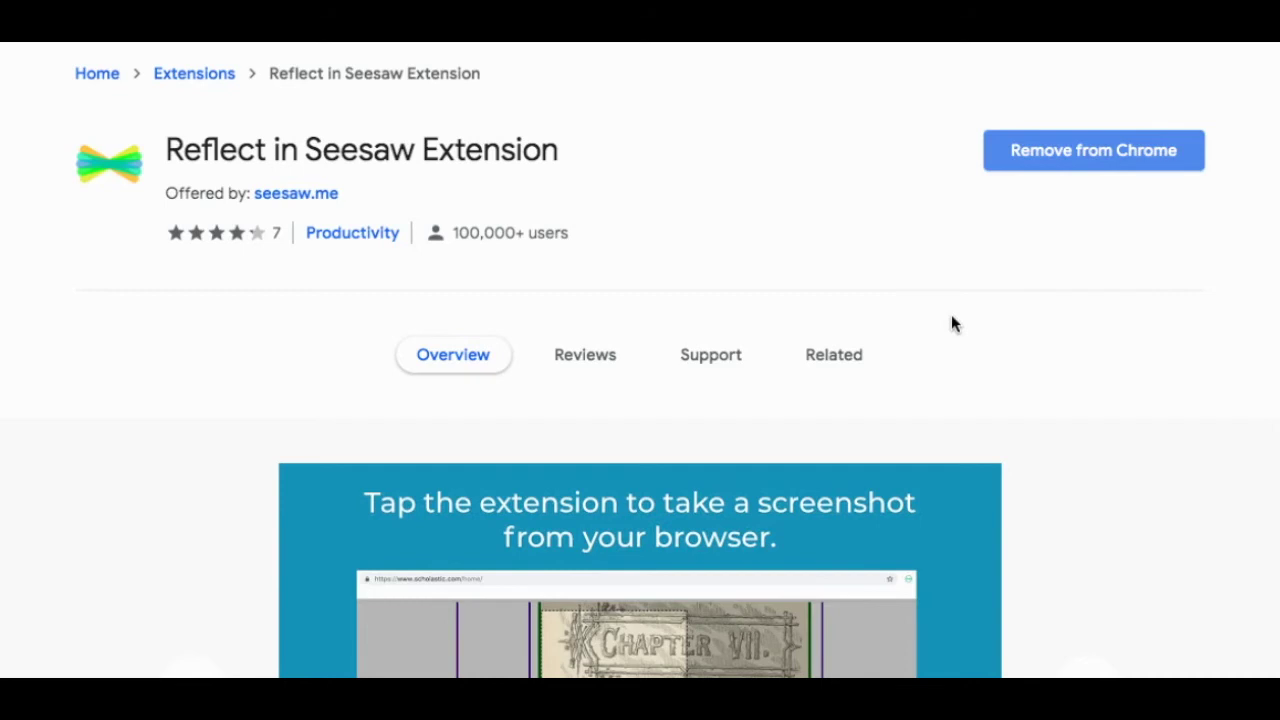
# - Look through the extension's overview pictures on capturing learning, taking a browser screenshot and adding reflection in Seesaw
pyautogui.scroll(-5, 1065, 354)
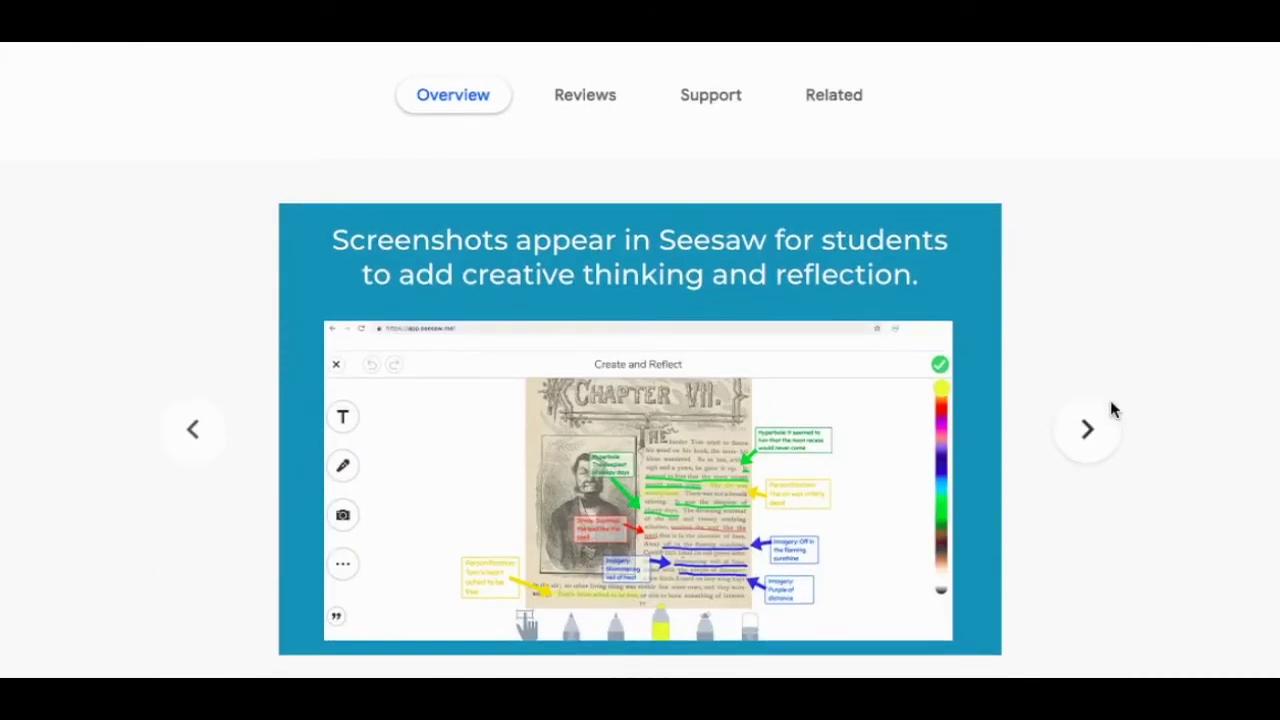
pyautogui.click(205, 432)
pyautogui.click(205, 430)
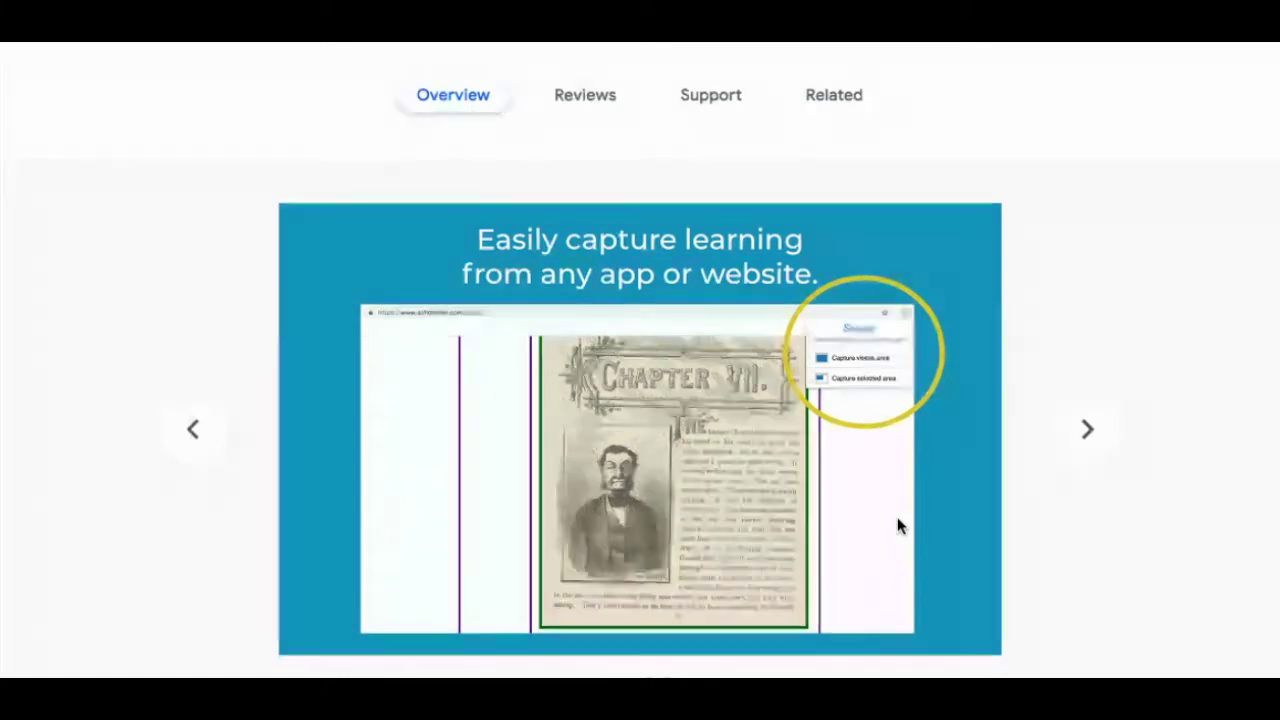
pyautogui.click(1068, 433)
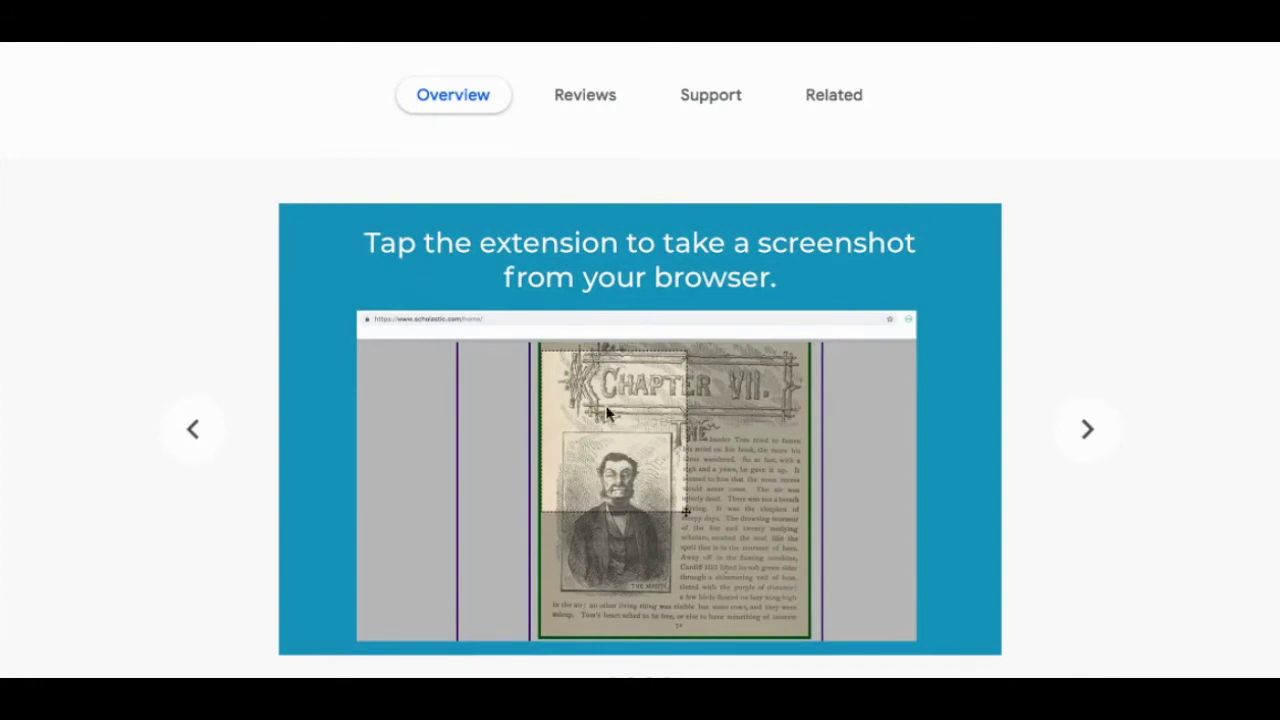
pyautogui.click(1093, 433)
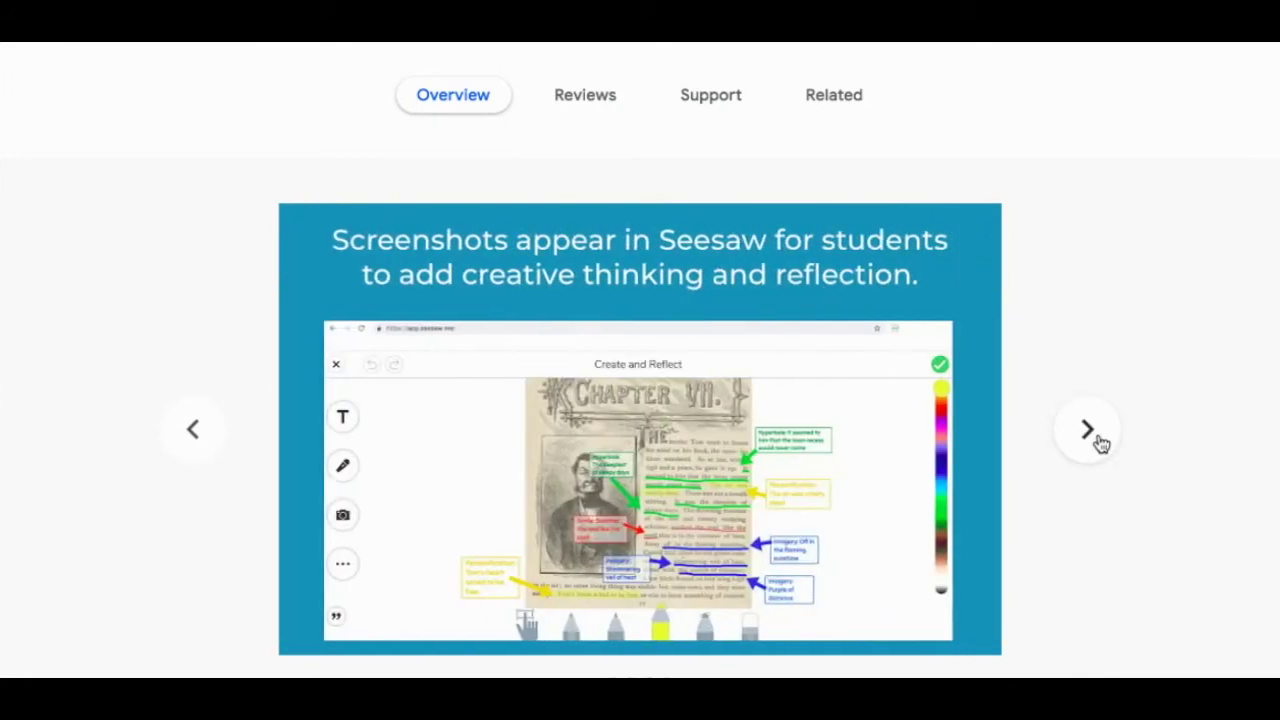